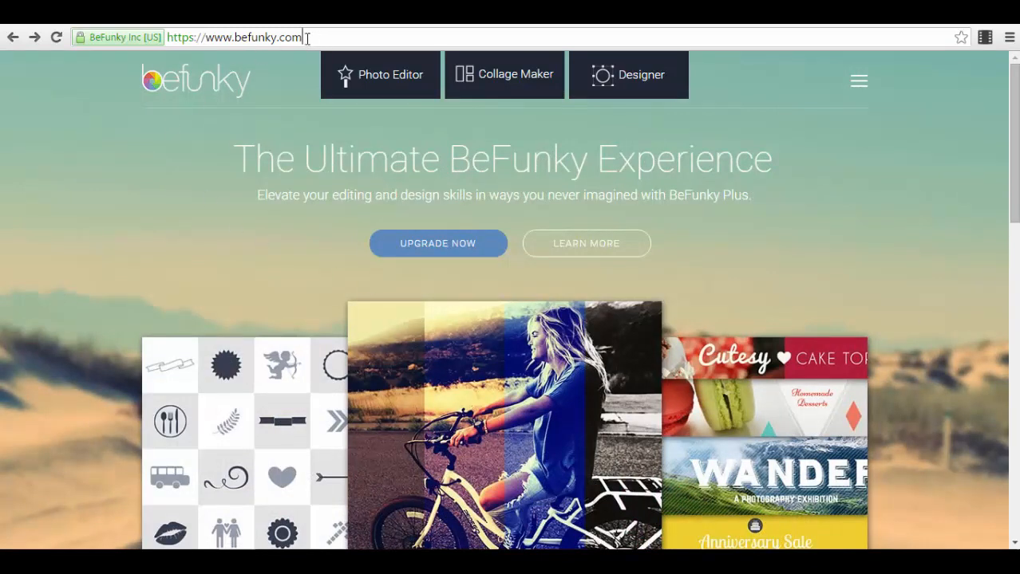
Open the Photo Editor and load the sample portrait photo of the smiling woman
drag(306, 37, 156, 38)
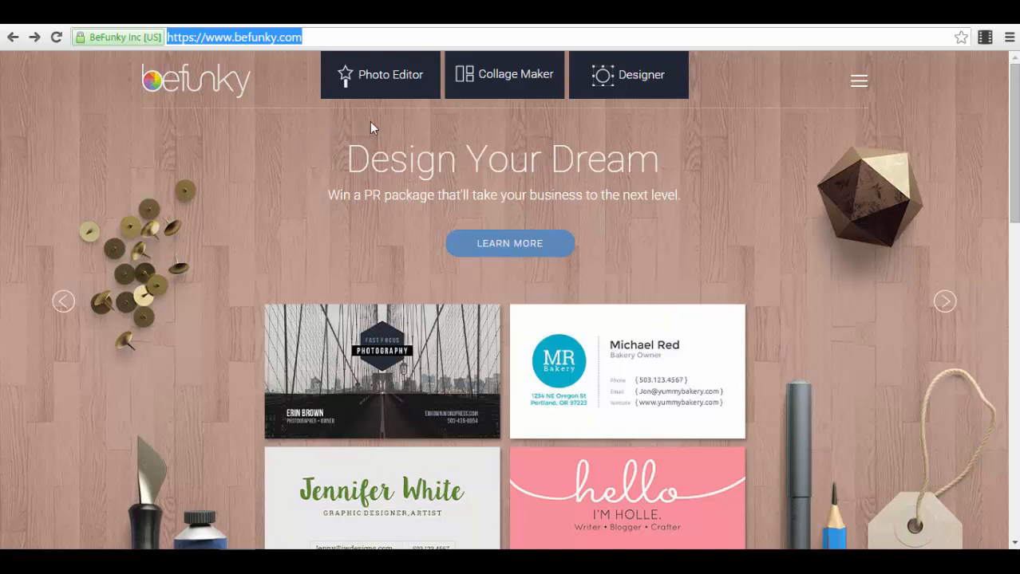
click(375, 90)
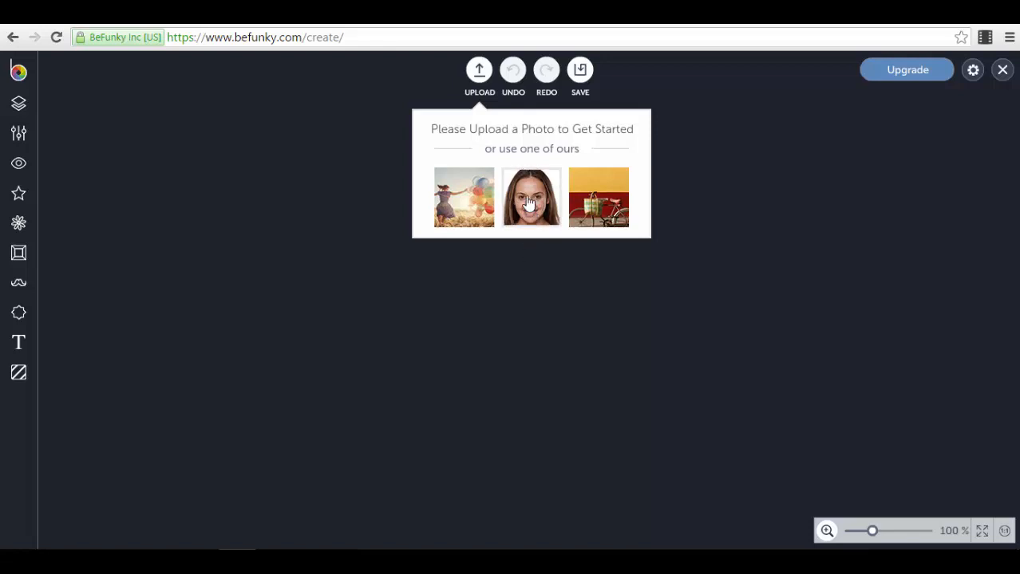
click(528, 204)
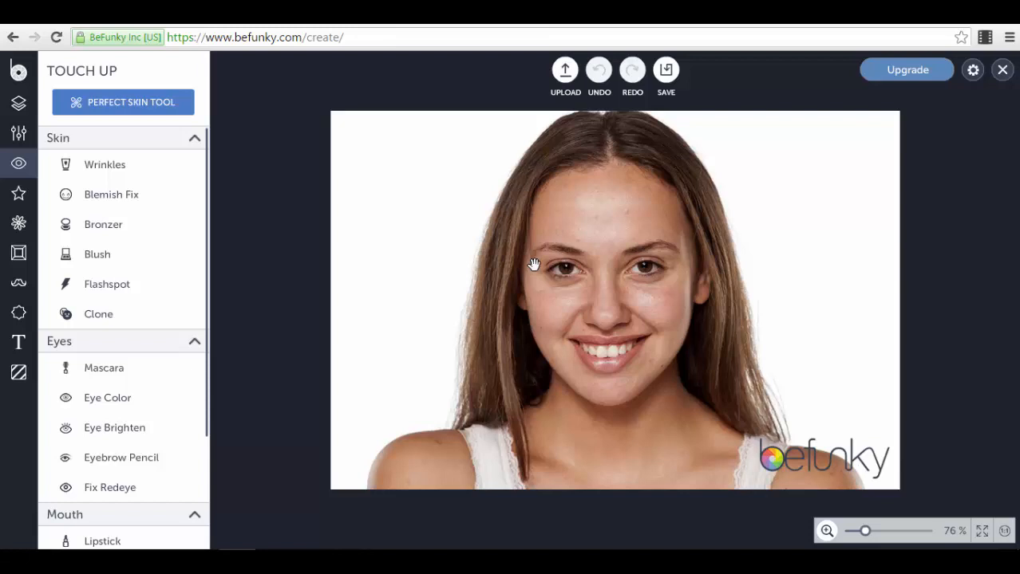
Add the image 554ENGHFBXBKV as a new layer and shift it slightly upward over the woman's face
click(16, 110)
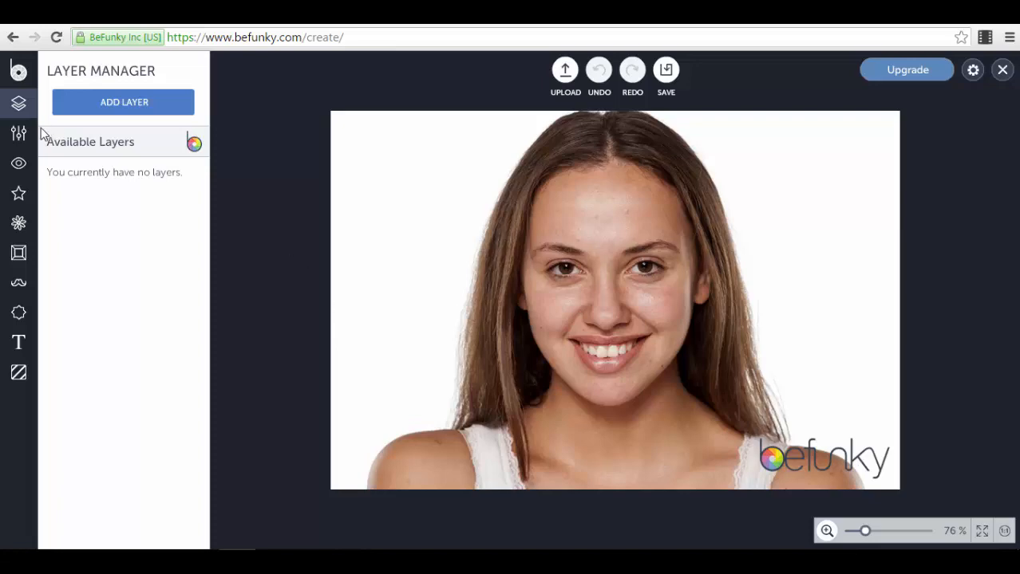
click(118, 109)
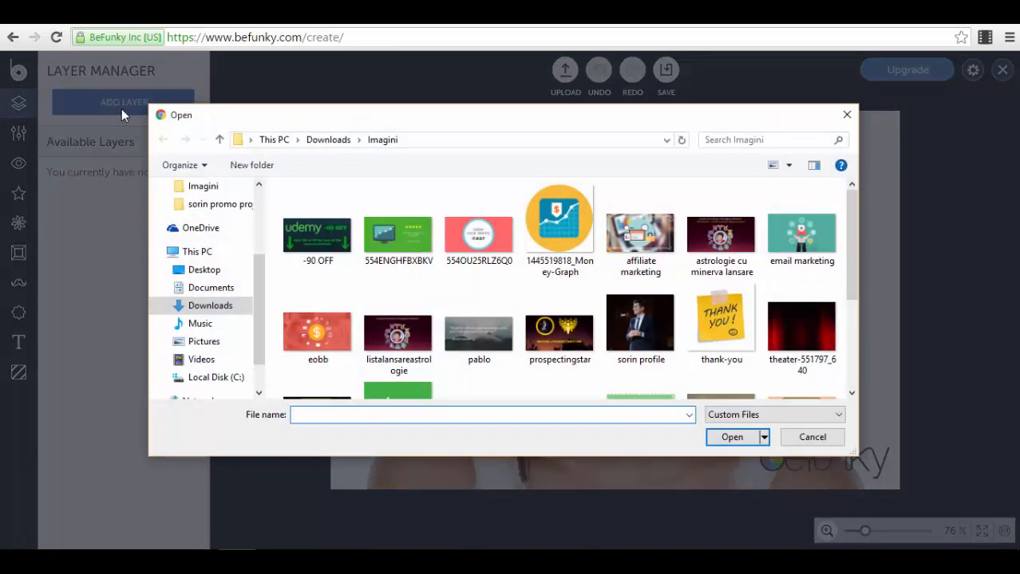
click(421, 243)
click(732, 437)
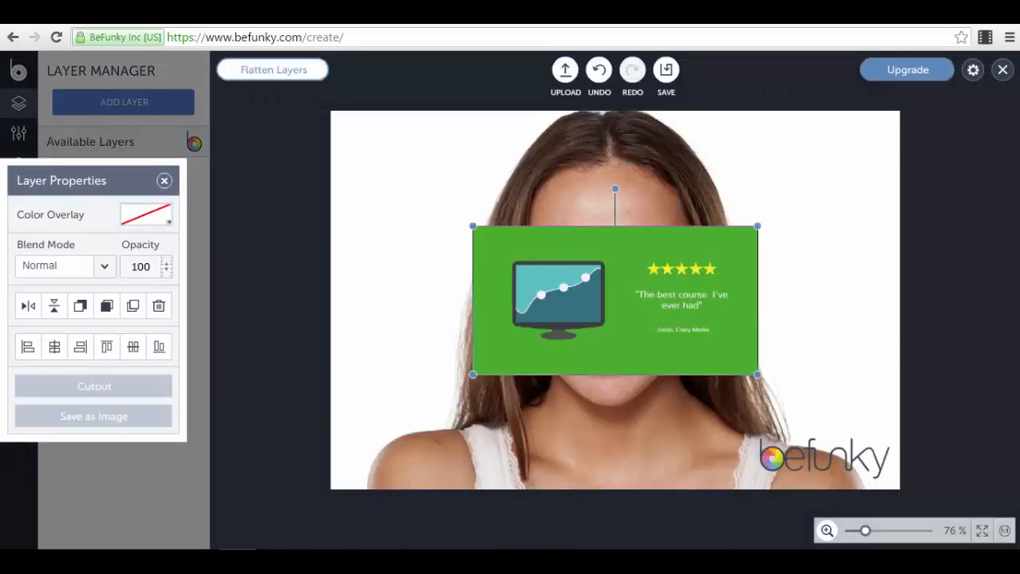
drag(606, 367, 640, 335)
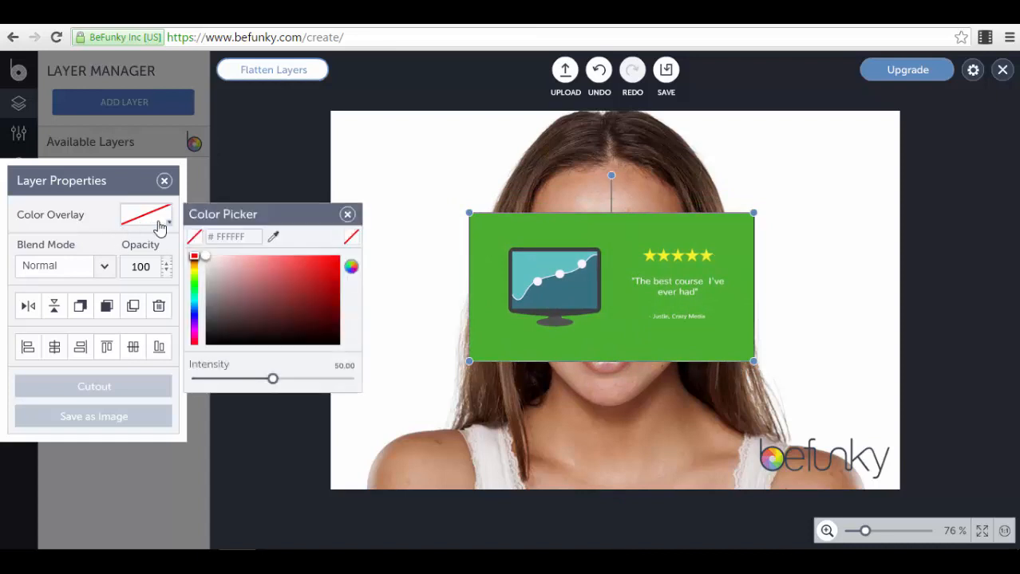
Apply a red color overlay to the added layer and move it to the photo's upper-left corner
click(332, 263)
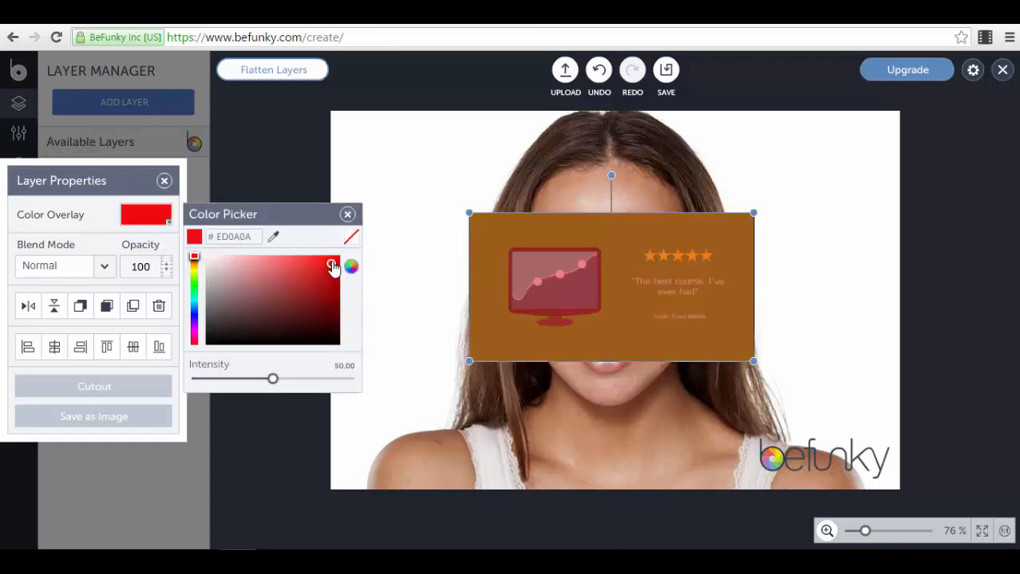
click(347, 214)
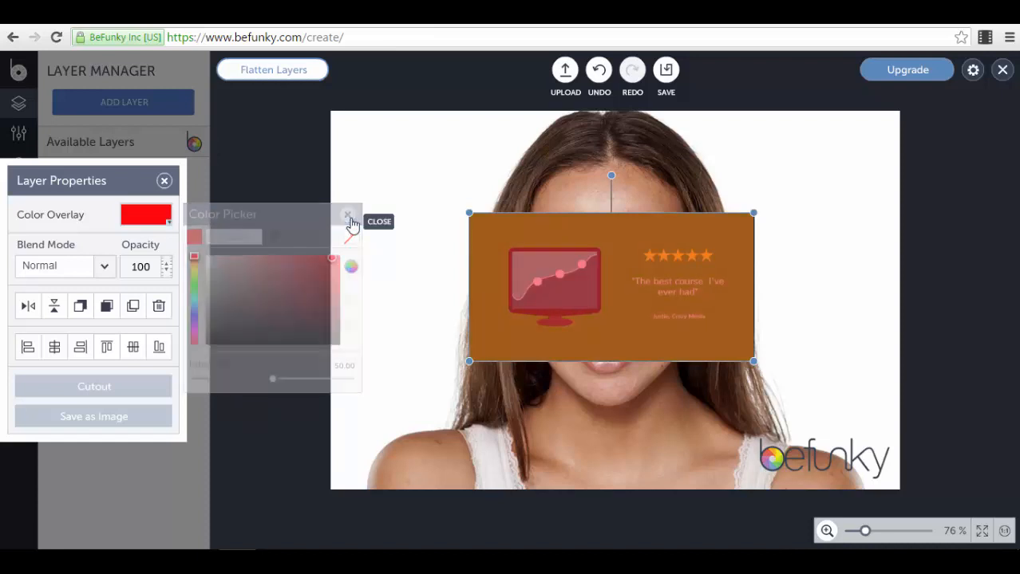
drag(591, 304, 454, 204)
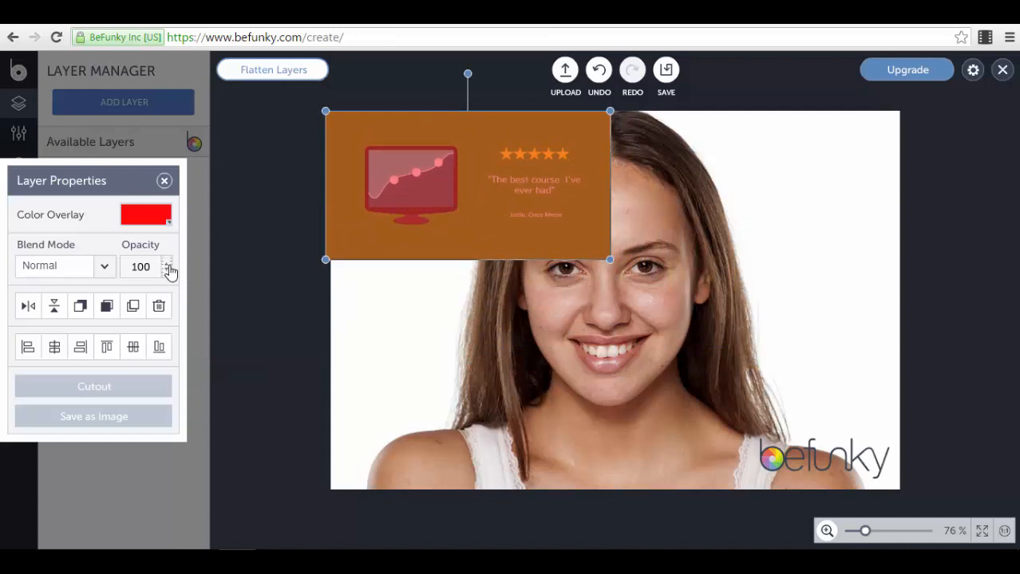
drag(510, 205, 517, 206)
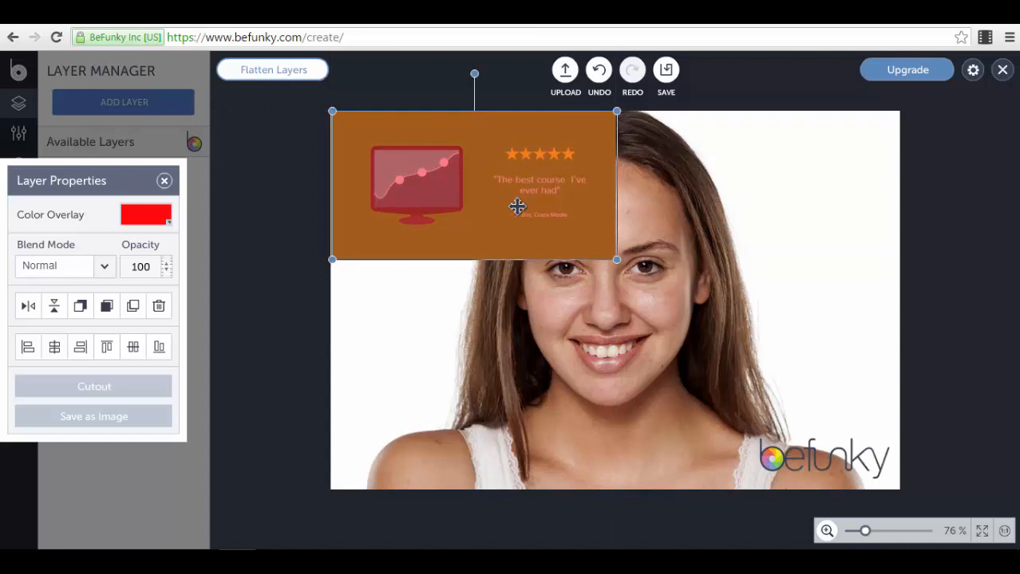
Set the opacity of the red-tinted layer to 60
click(167, 271)
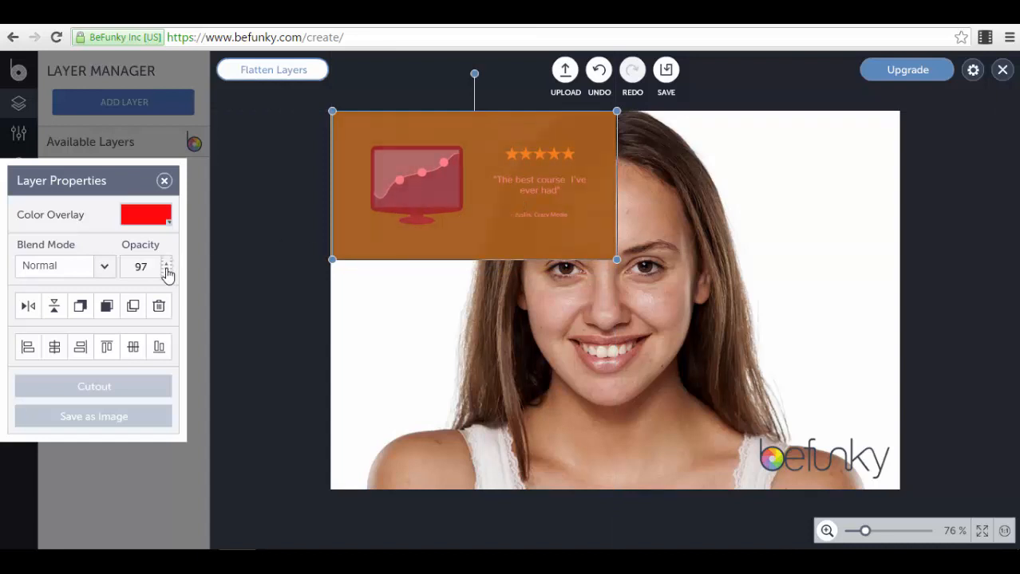
click(167, 272)
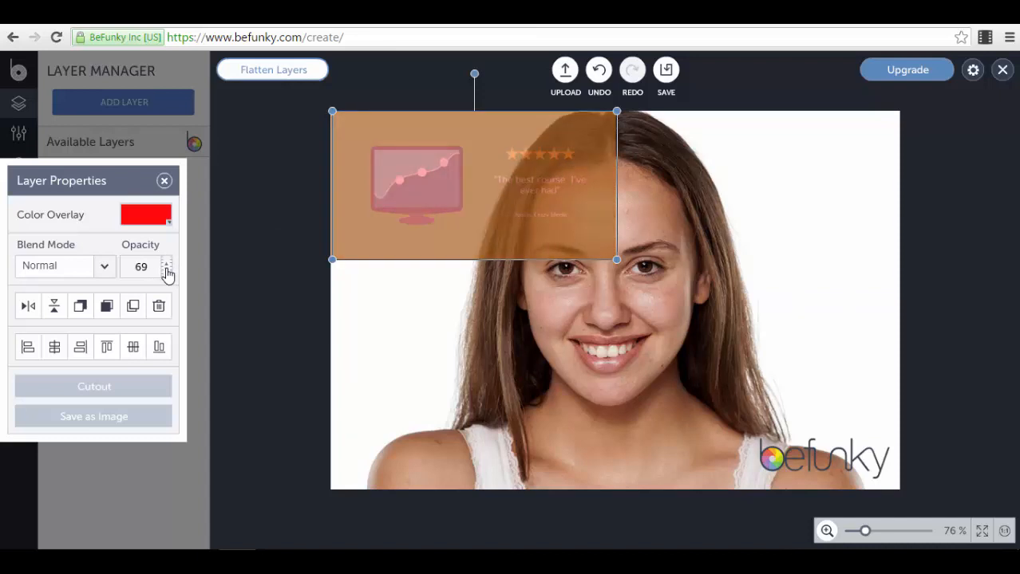
click(166, 264)
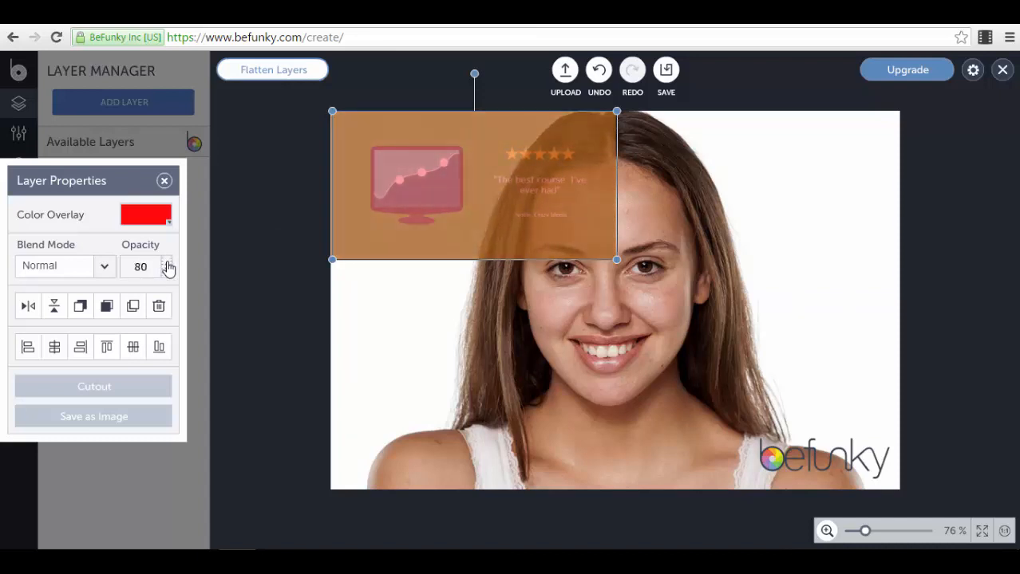
click(166, 264)
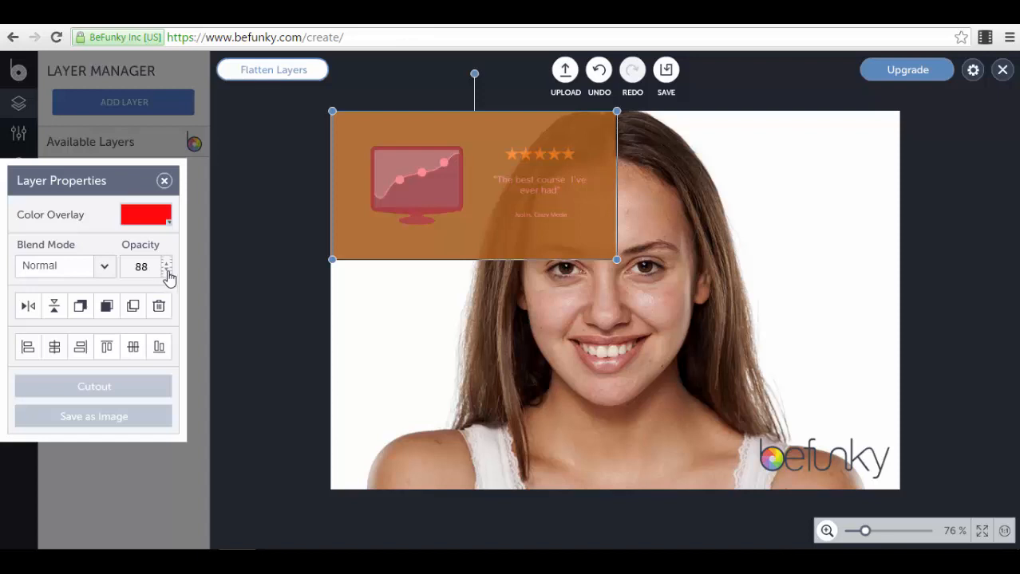
click(167, 272)
drag(167, 274, 167, 273)
Move the semi-transparent layer over the woman's face and delete it from the photo
drag(531, 191, 604, 279)
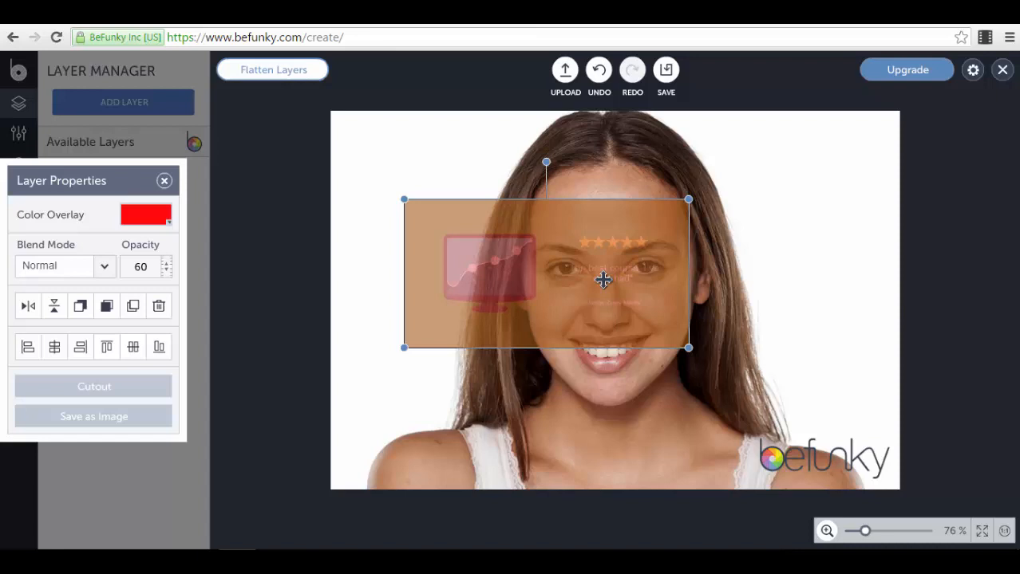
key(Delete)
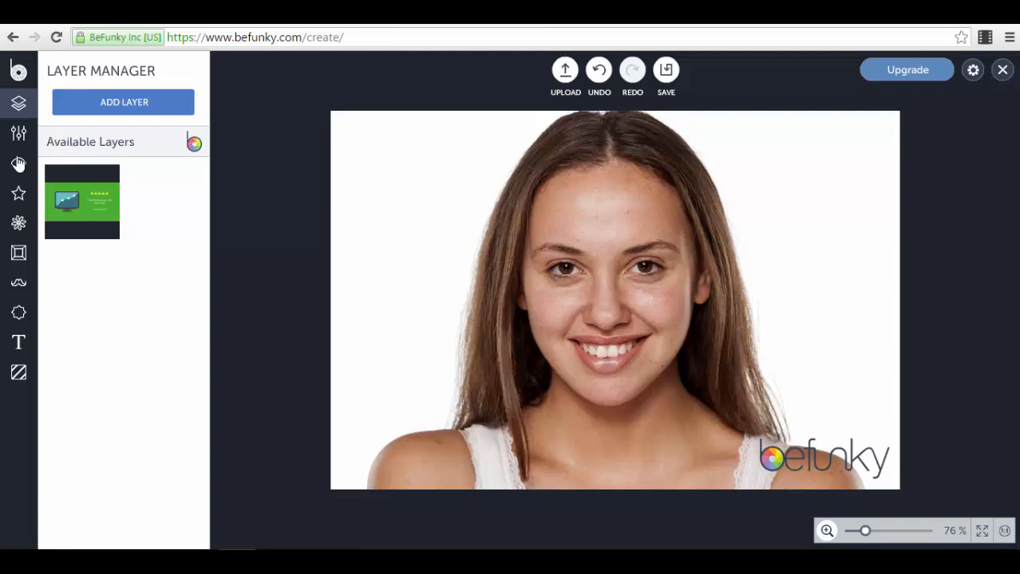
Try a landscape Golden Ratio crop enlarged to about 936 by 575 px, and cancel it
click(18, 137)
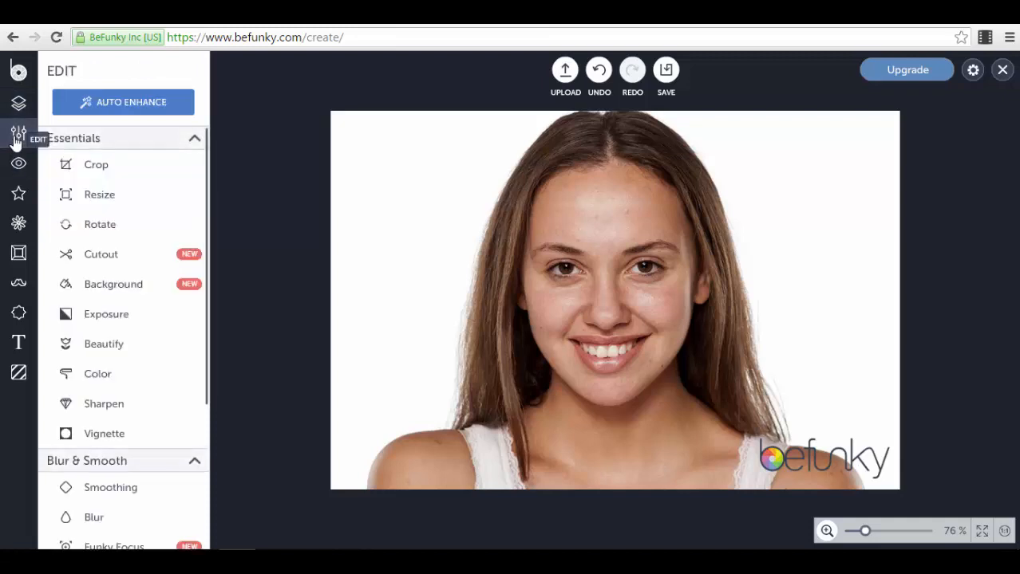
click(94, 169)
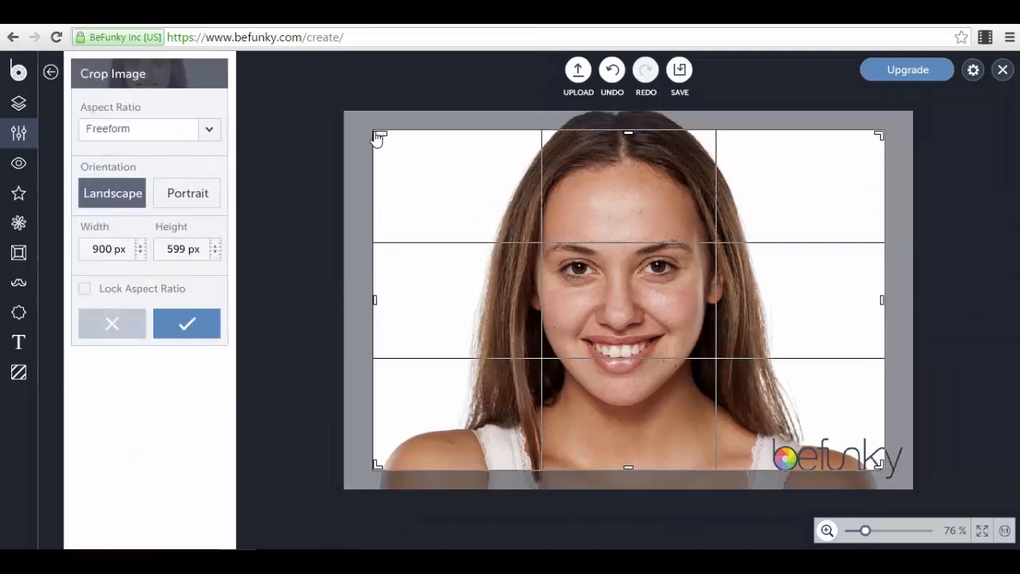
click(196, 201)
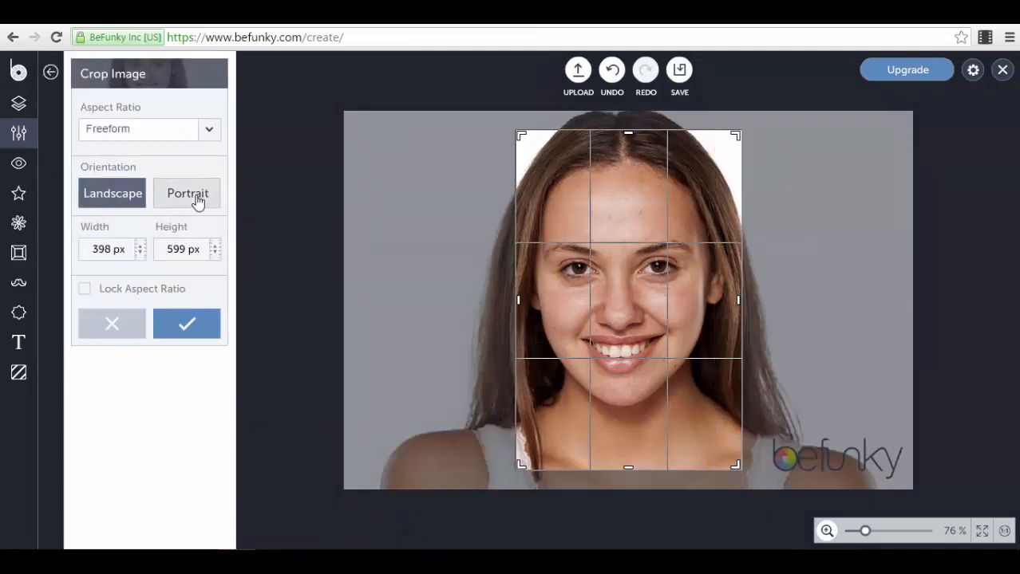
click(116, 198)
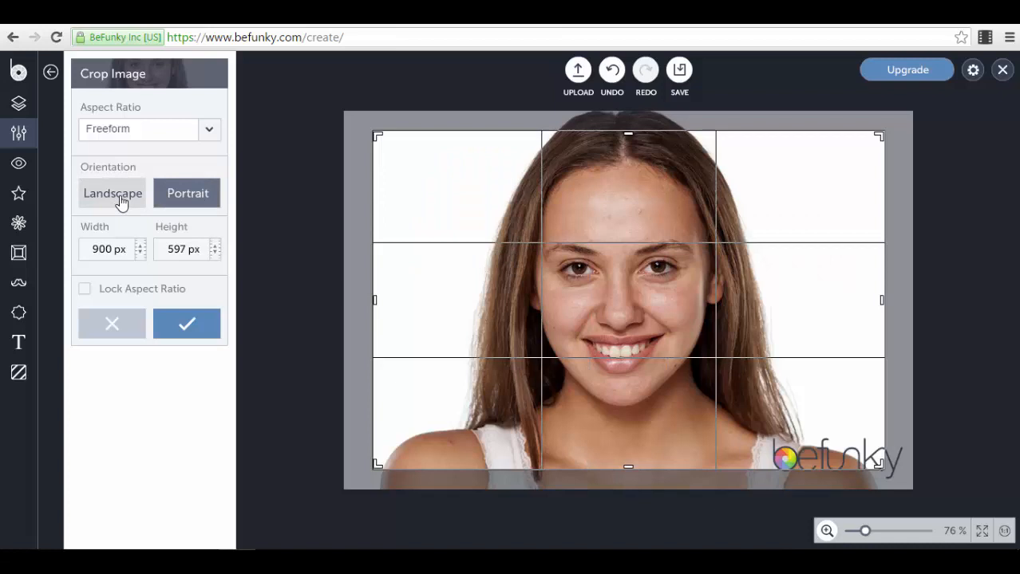
click(201, 137)
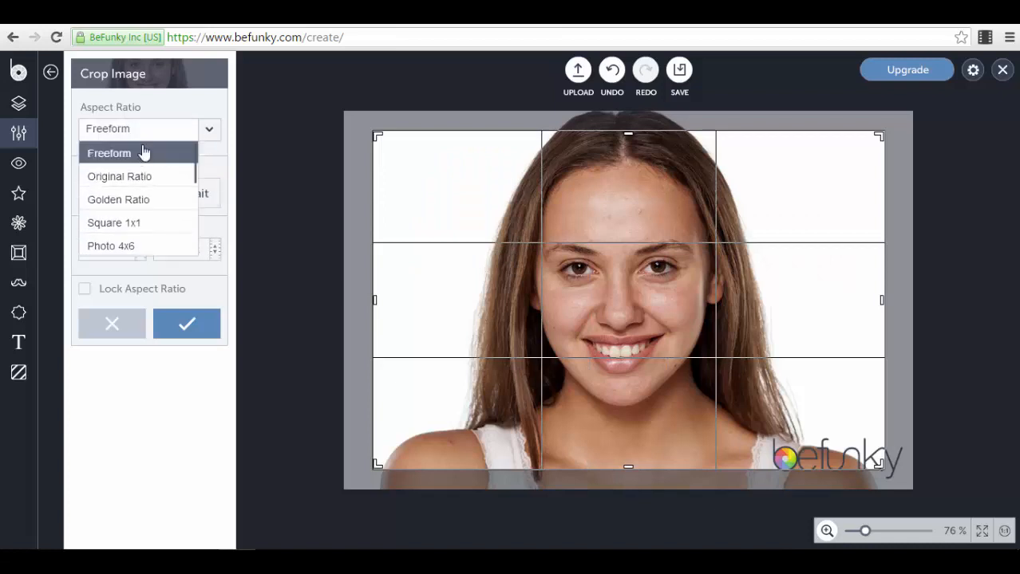
click(155, 201)
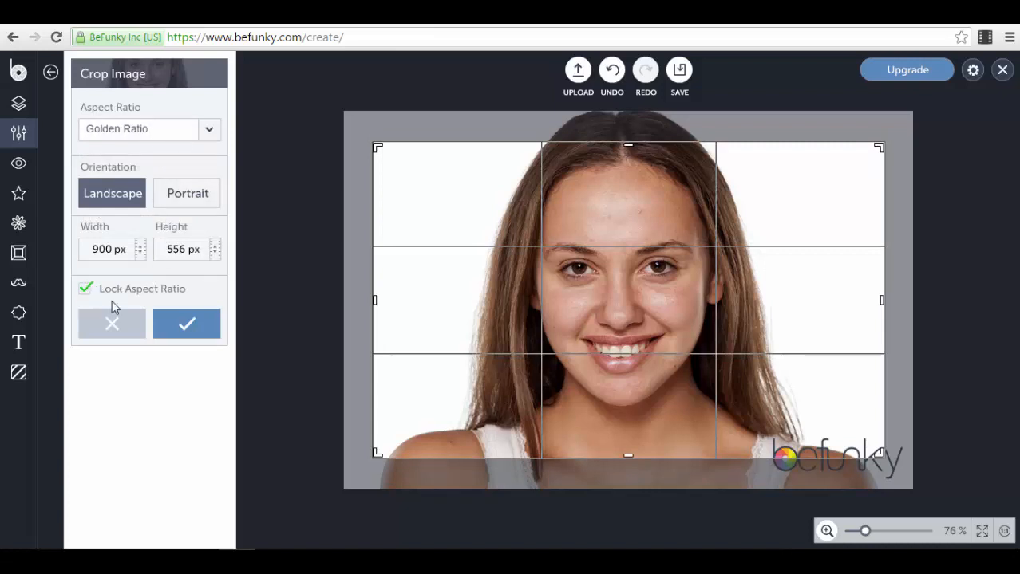
drag(378, 148, 355, 171)
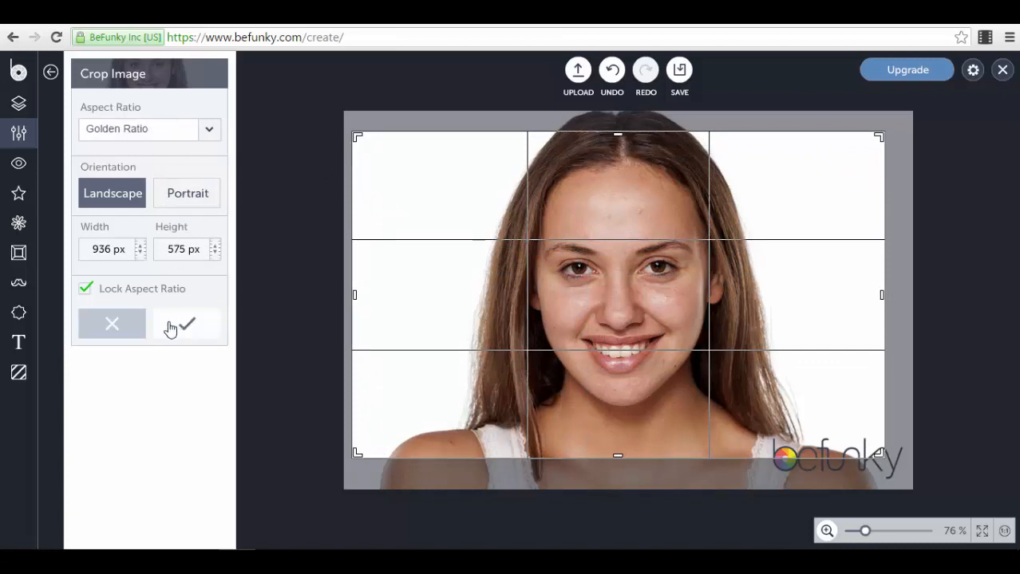
click(118, 330)
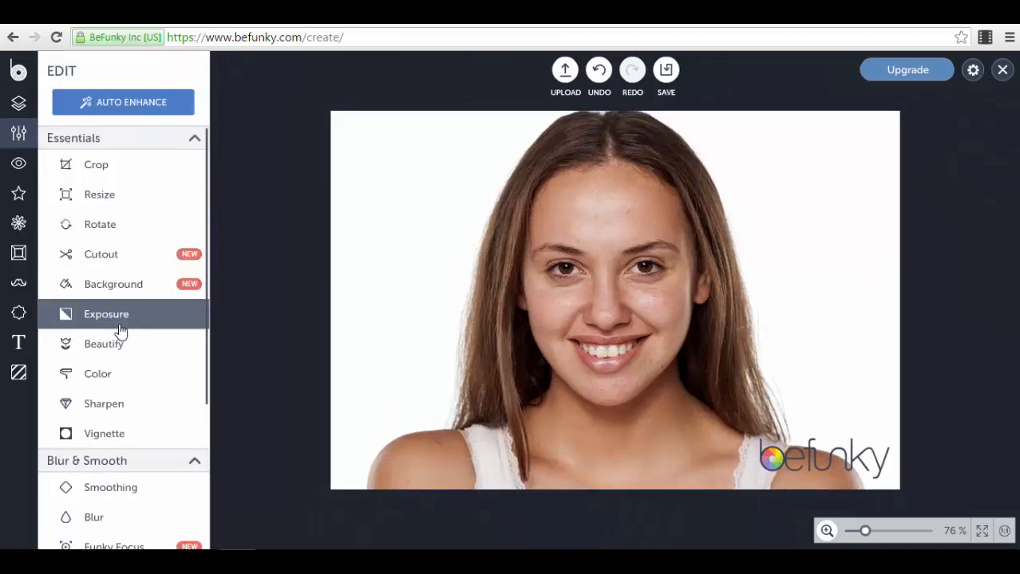
Examine the Resize settings and the Background tool's Paint mode, leaving both without applying anything
click(140, 207)
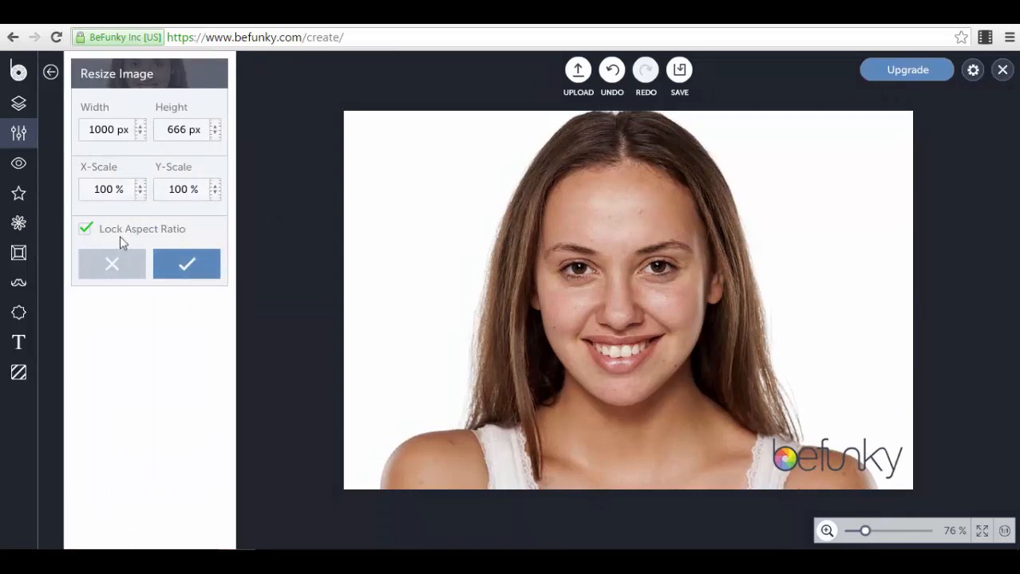
click(100, 271)
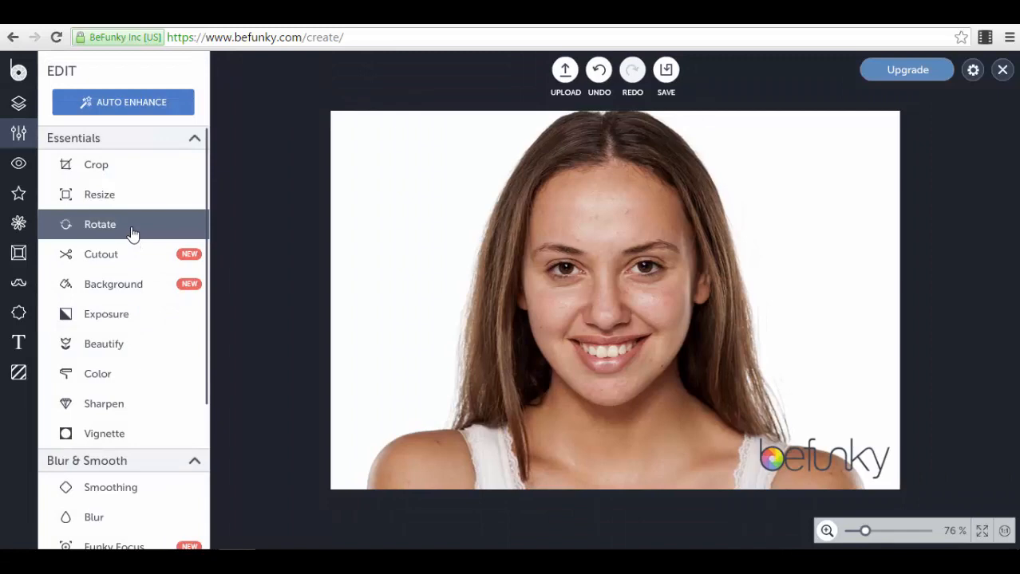
click(131, 287)
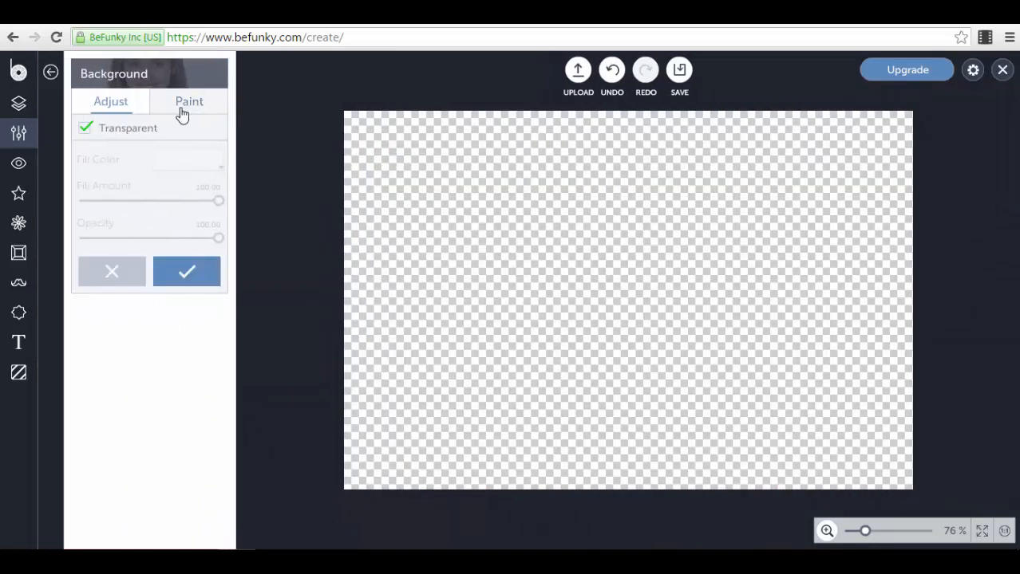
click(182, 106)
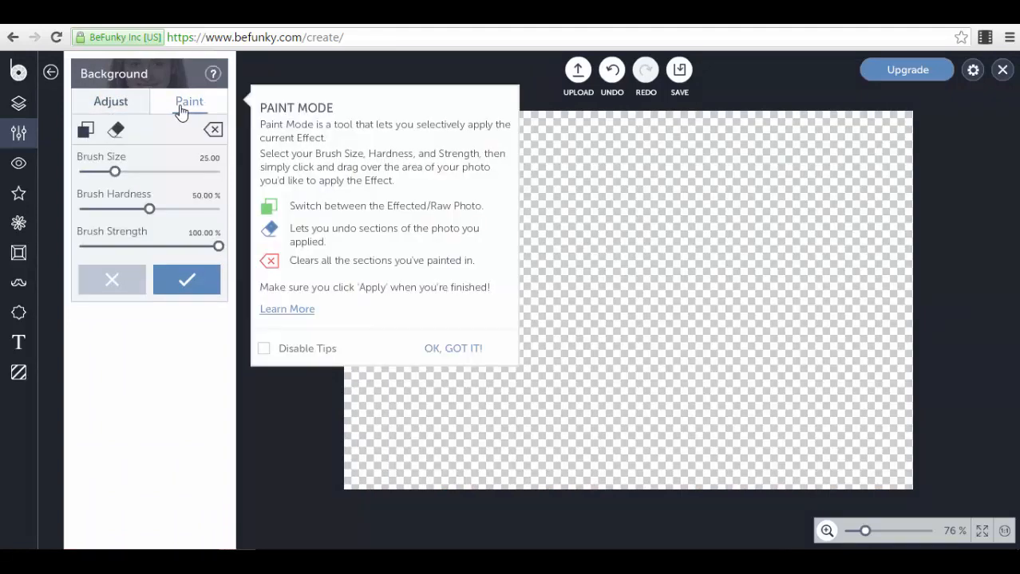
click(111, 281)
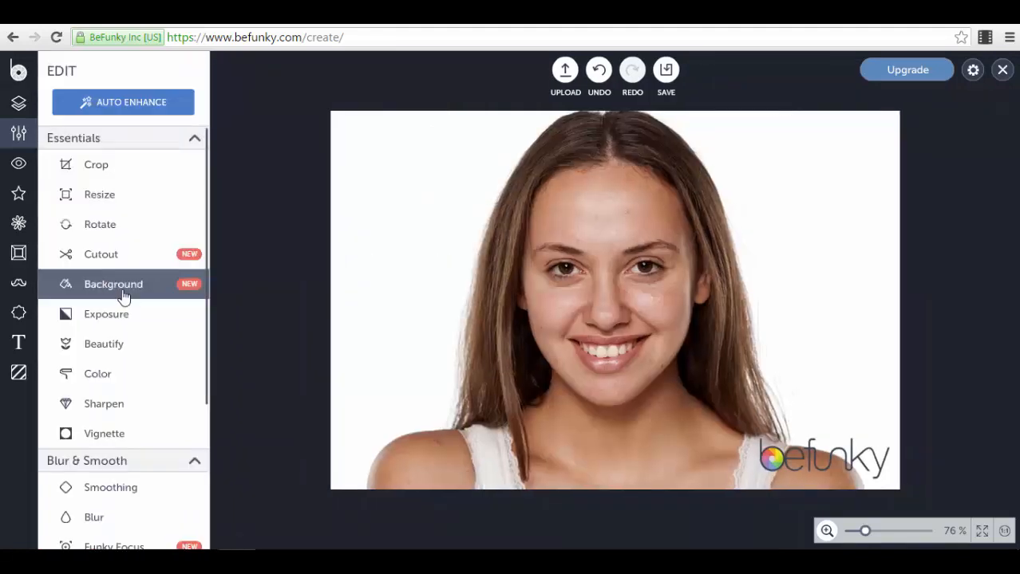
Try exposure adjustments on the photo with Contrast at 48 and Highlights at 12, and discard them
click(134, 327)
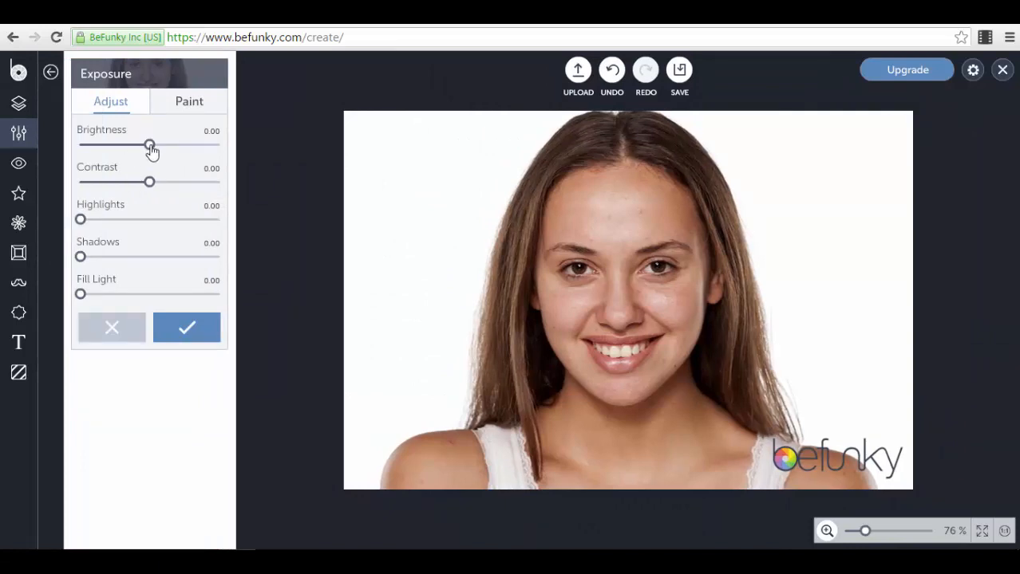
drag(152, 152, 186, 187)
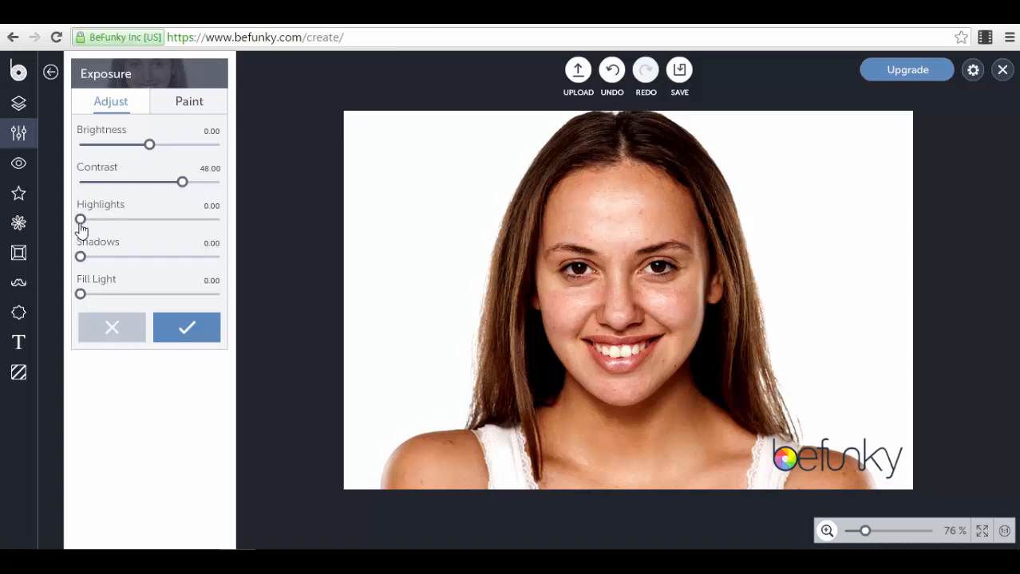
drag(80, 227, 48, 264)
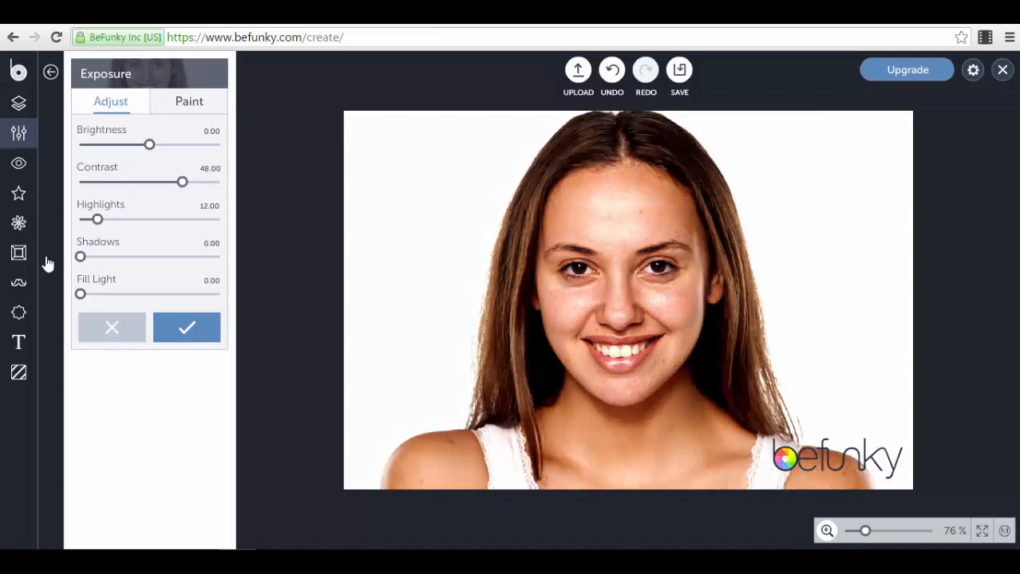
mouse_move(83, 298)
mouse_down()
mouse_move(168, 299)
mouse_move(69, 292)
mouse_up()
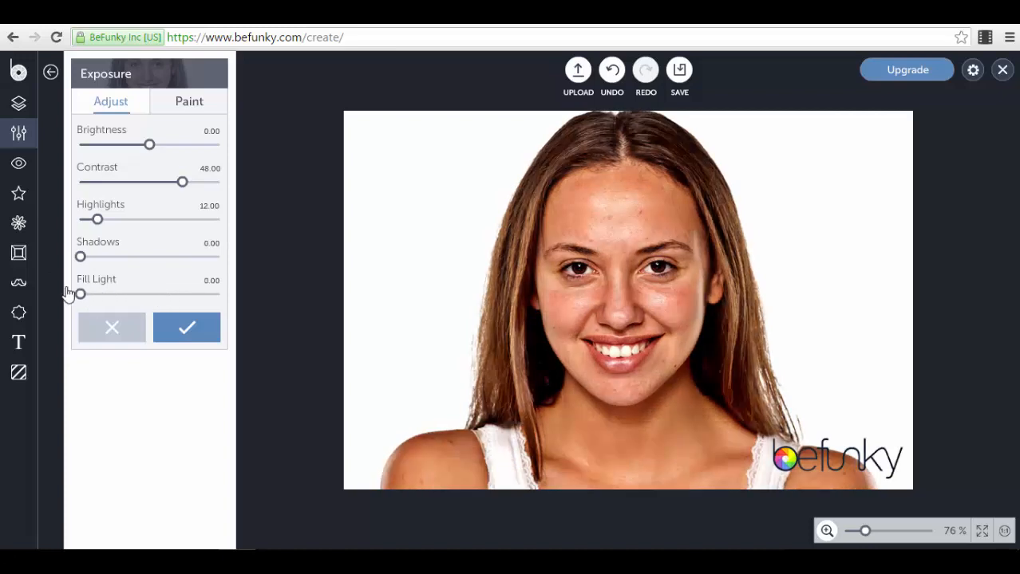
click(116, 332)
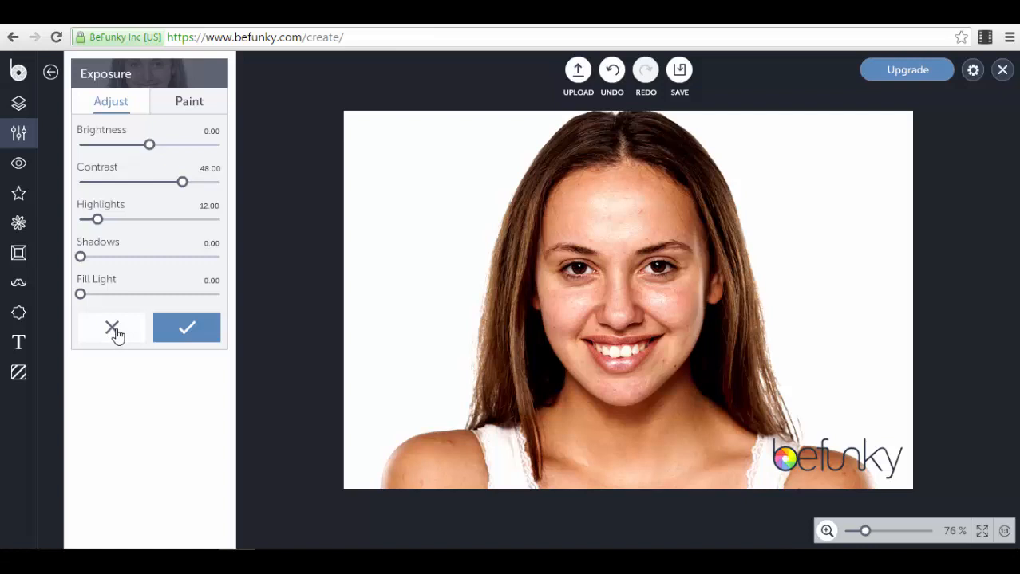
Discard the exposure changes and try a slightly different Beautify amount on the portrait without applying it
click(115, 332)
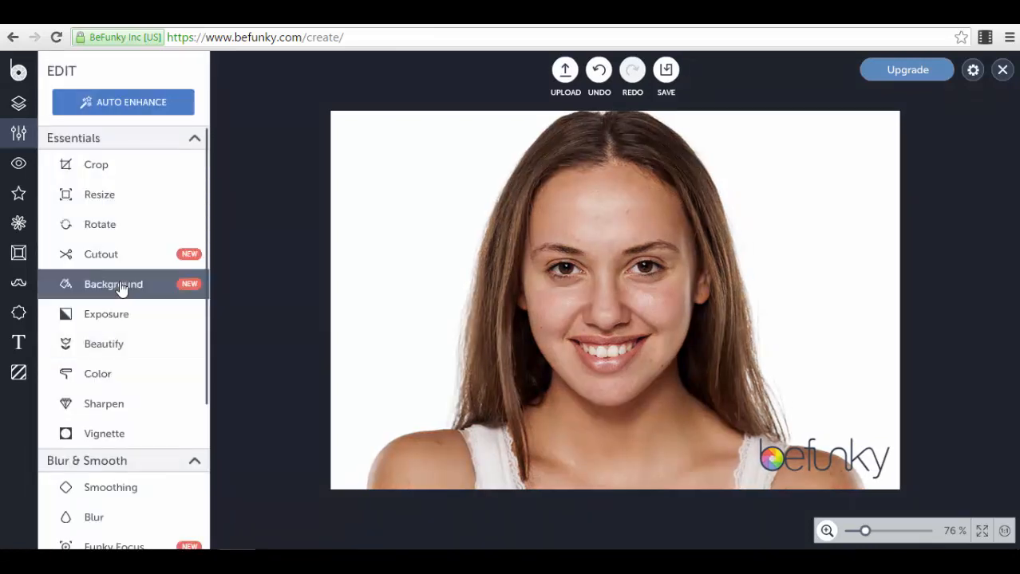
click(142, 349)
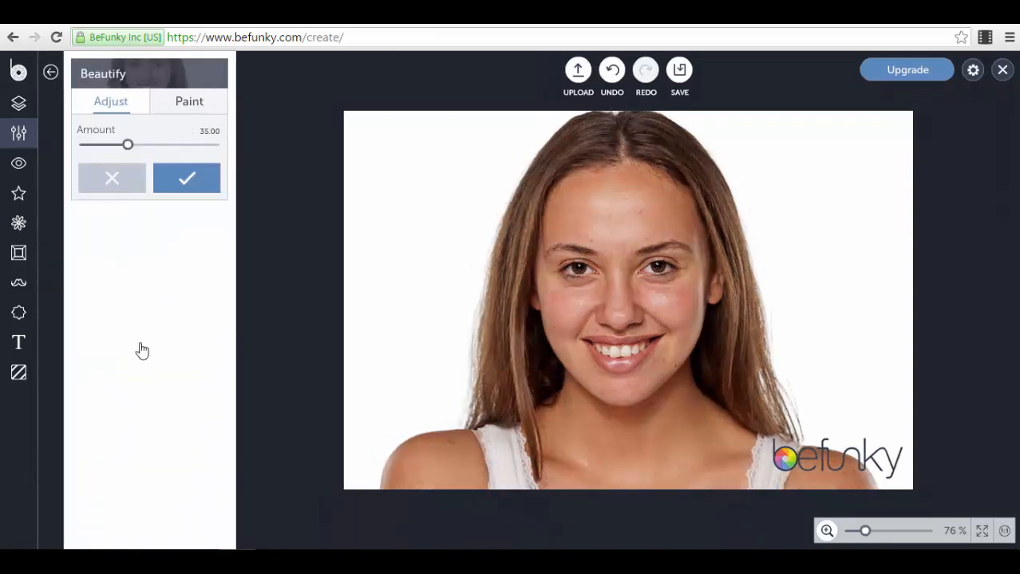
mouse_move(130, 147)
mouse_down()
mouse_move(186, 149)
mouse_move(107, 153)
mouse_move(164, 164)
mouse_move(136, 165)
mouse_up()
click(125, 182)
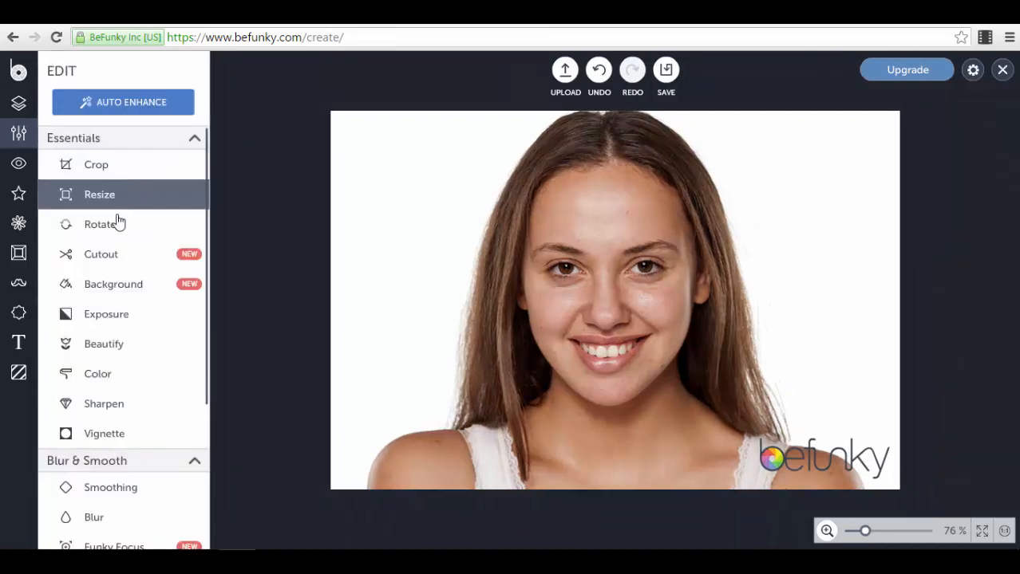
Try a color adjustment on the portrait with Hue 74, Saturation -48 and Temperature -38, and discard it
click(118, 378)
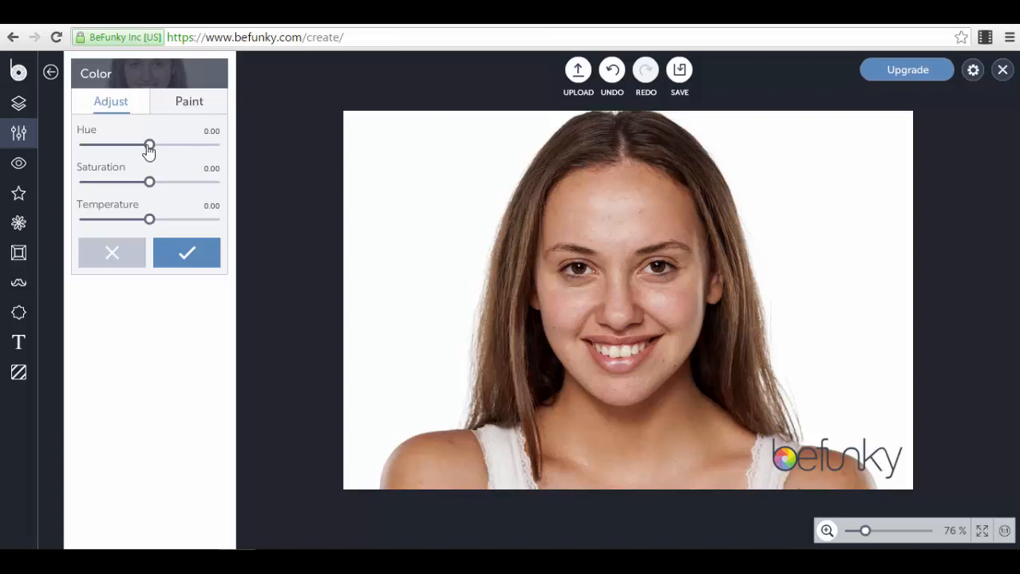
drag(150, 147, 117, 183)
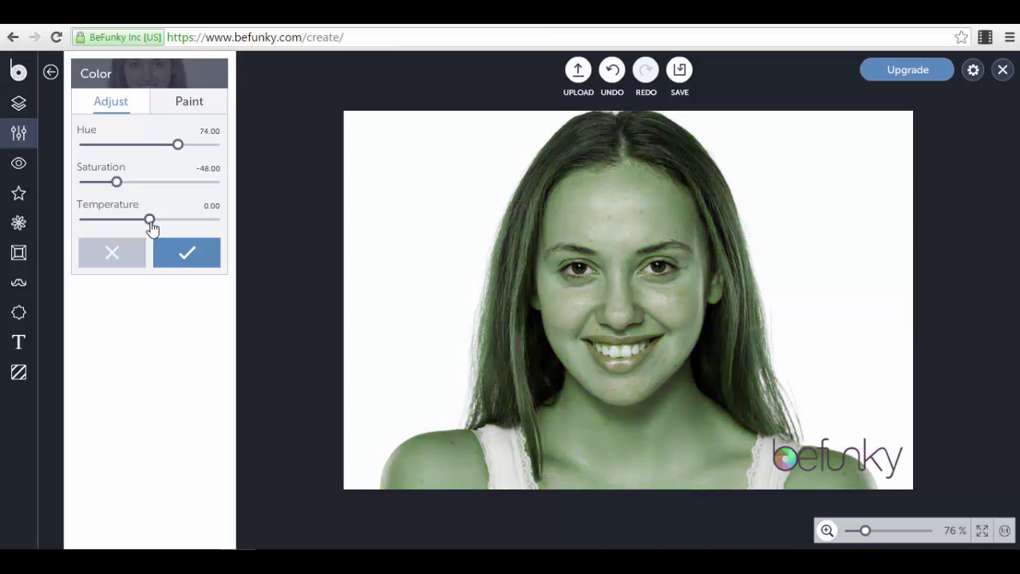
drag(150, 222, 97, 239)
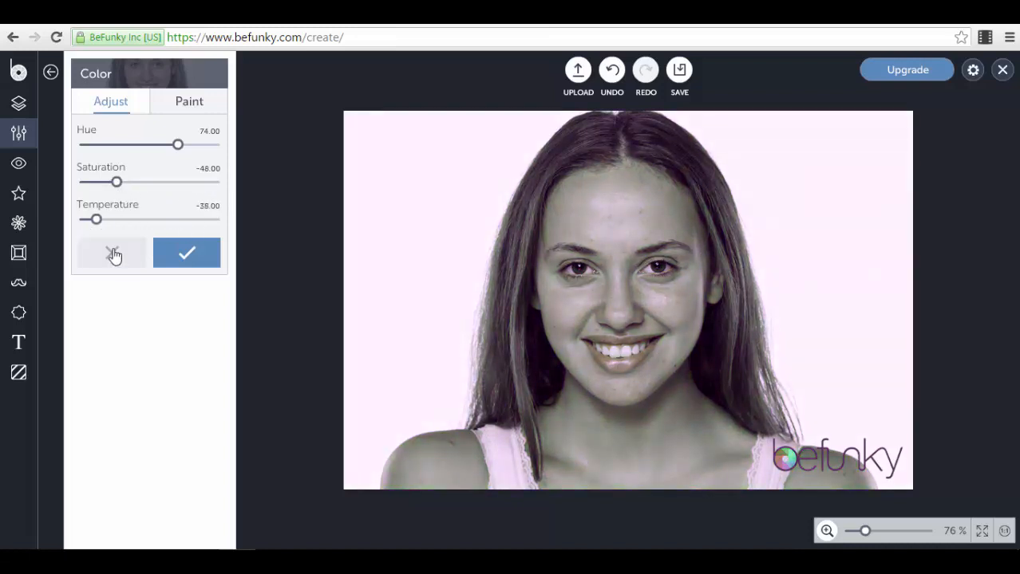
click(113, 257)
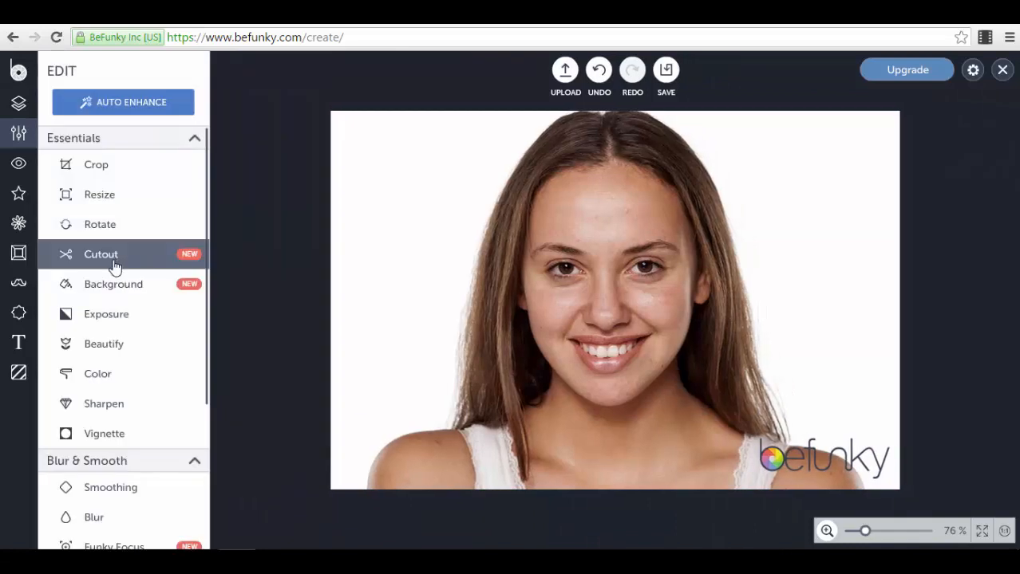
Try sharpening the portrait at an amount of 82 and adding the default black vignette, discarding both
click(125, 407)
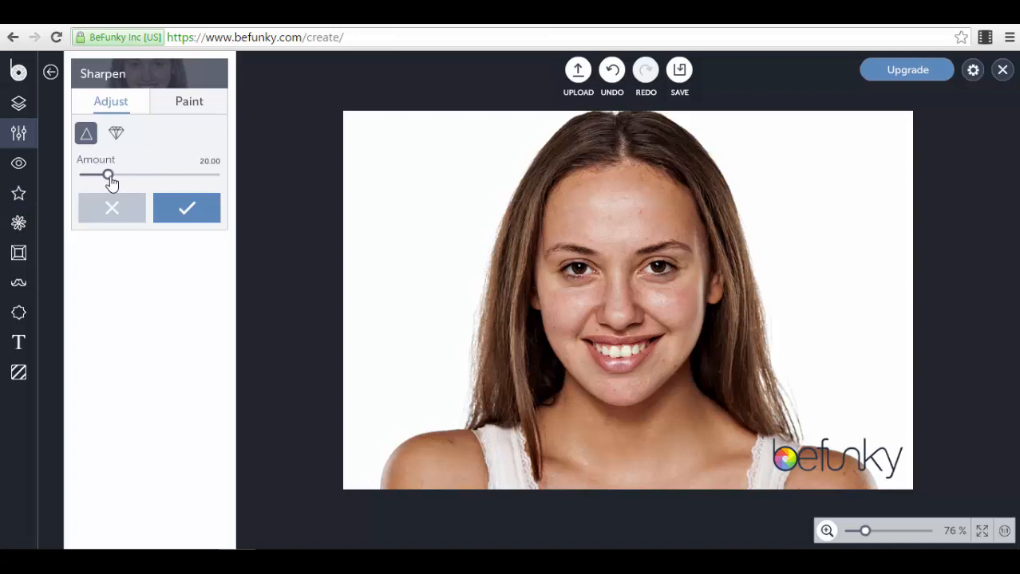
drag(112, 182, 198, 195)
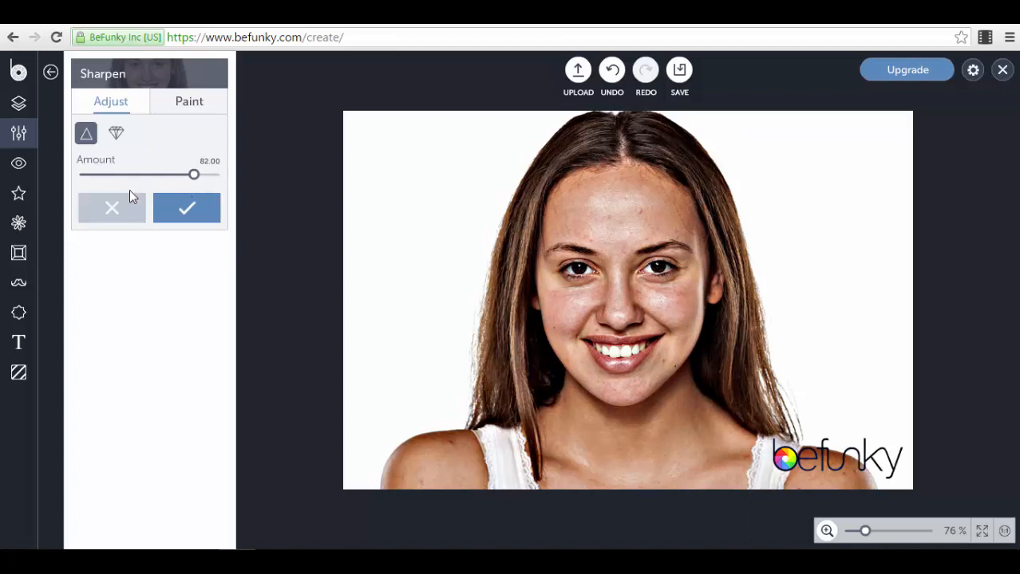
click(120, 210)
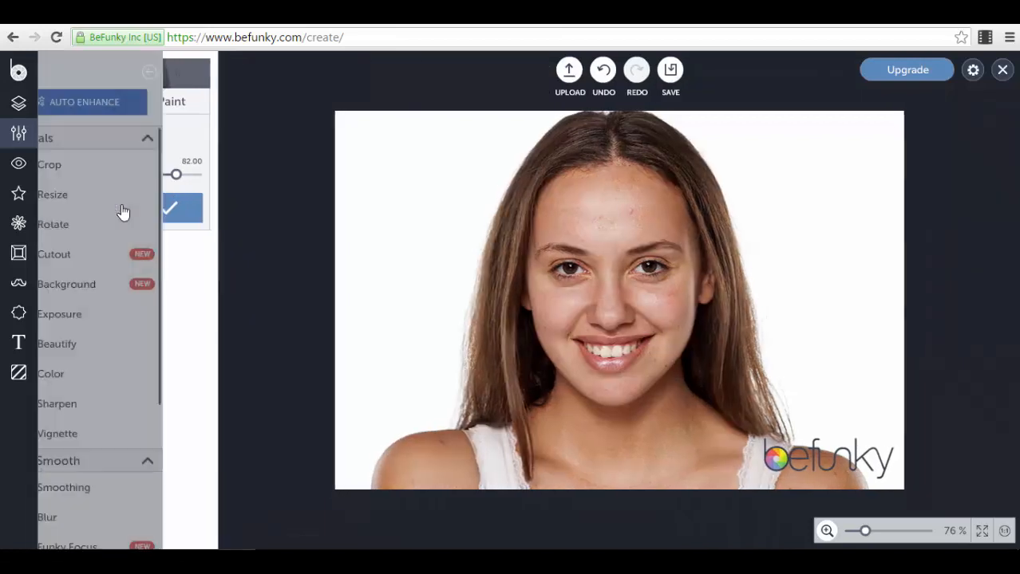
click(137, 437)
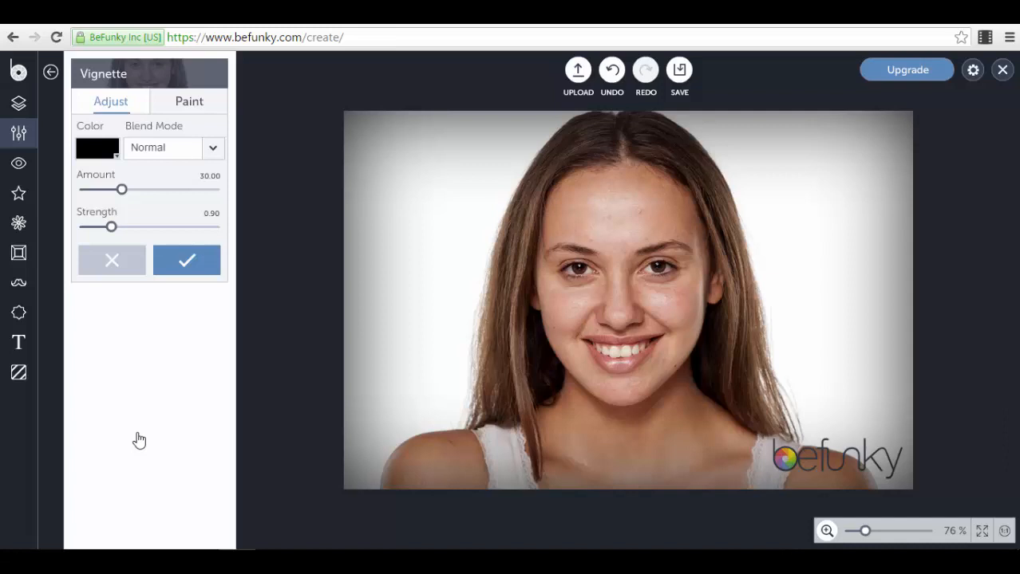
click(118, 260)
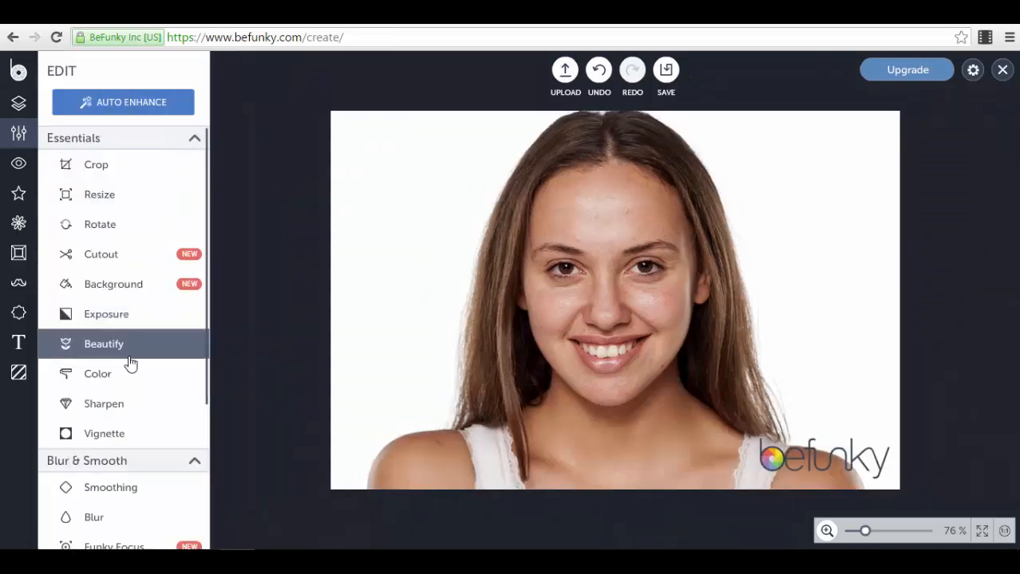
Try smoothing the portrait at an amount of 83, and discard it
scroll(130, 363, down, 3)
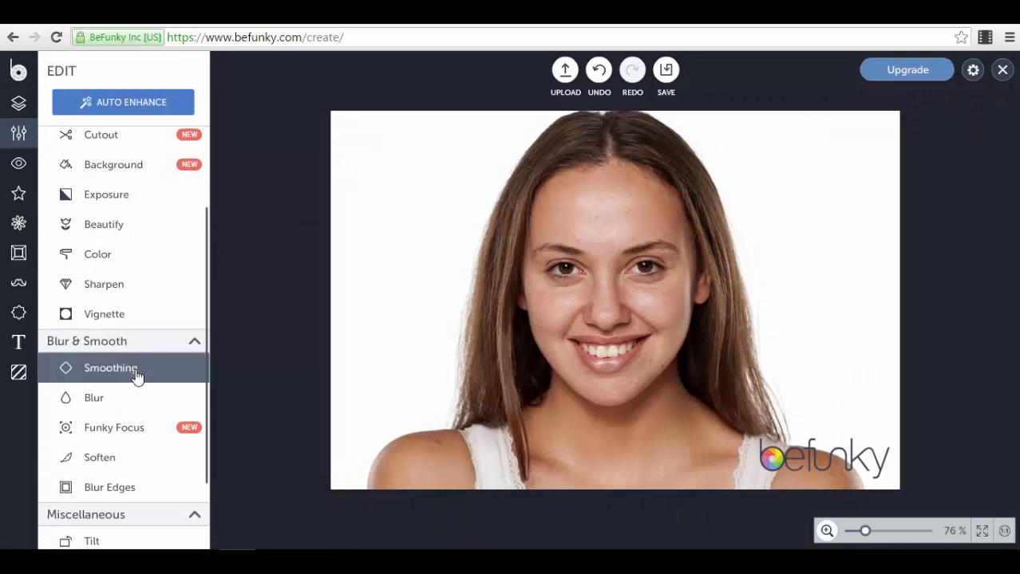
click(176, 377)
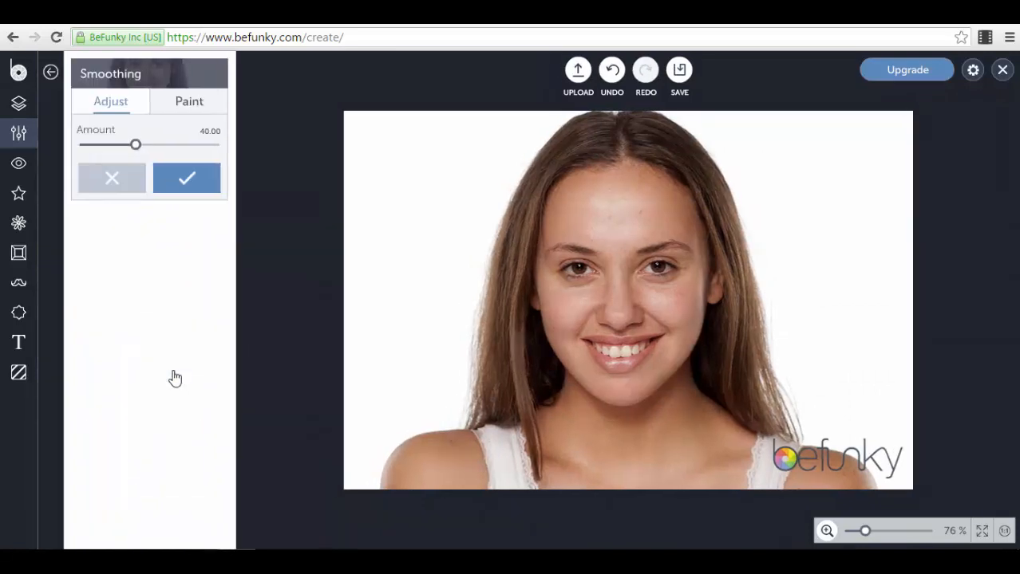
drag(146, 150, 202, 163)
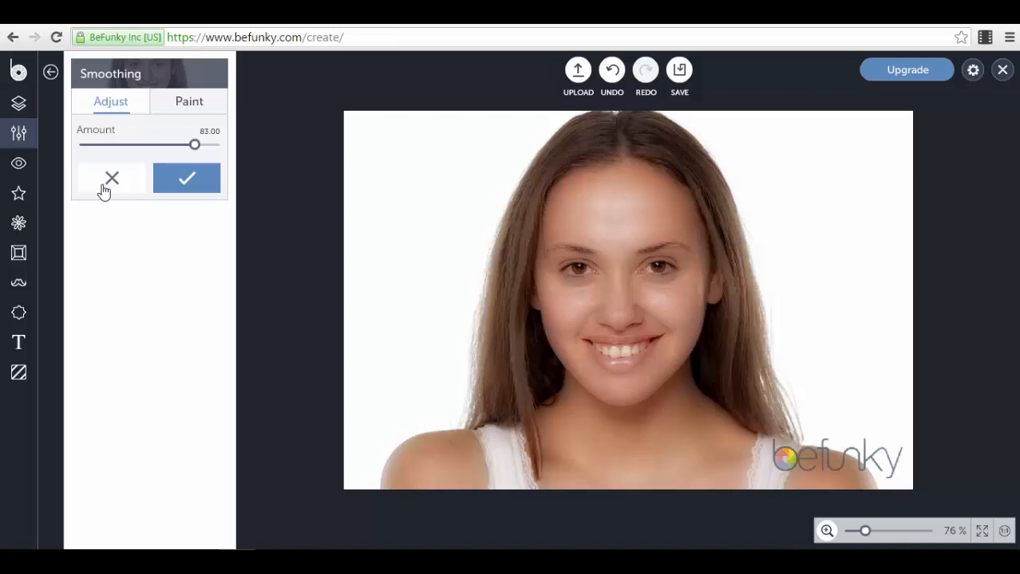
click(100, 192)
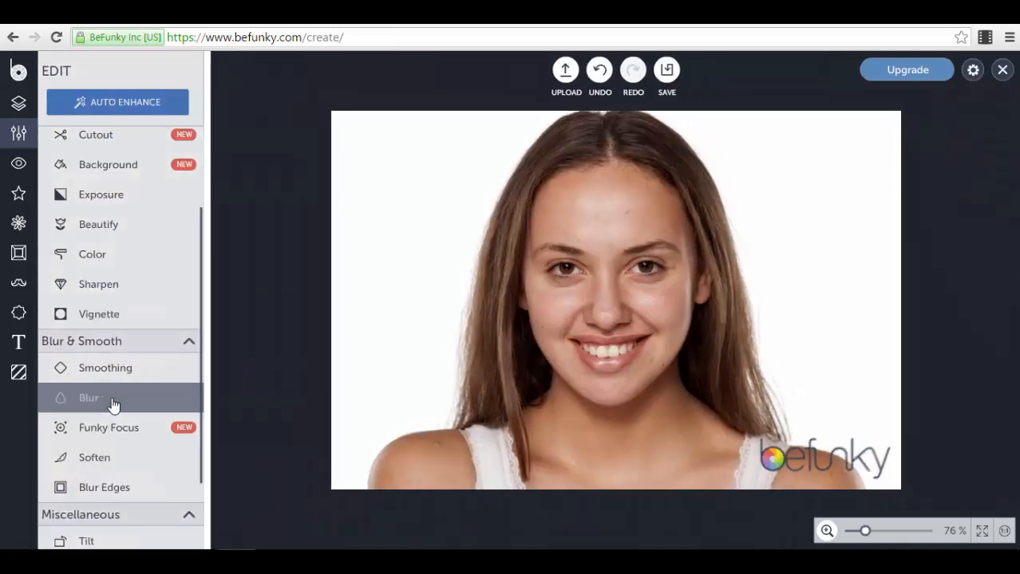
Try blurring the whole portrait at an amount of 13, and discard it
click(113, 406)
drag(86, 146, 138, 154)
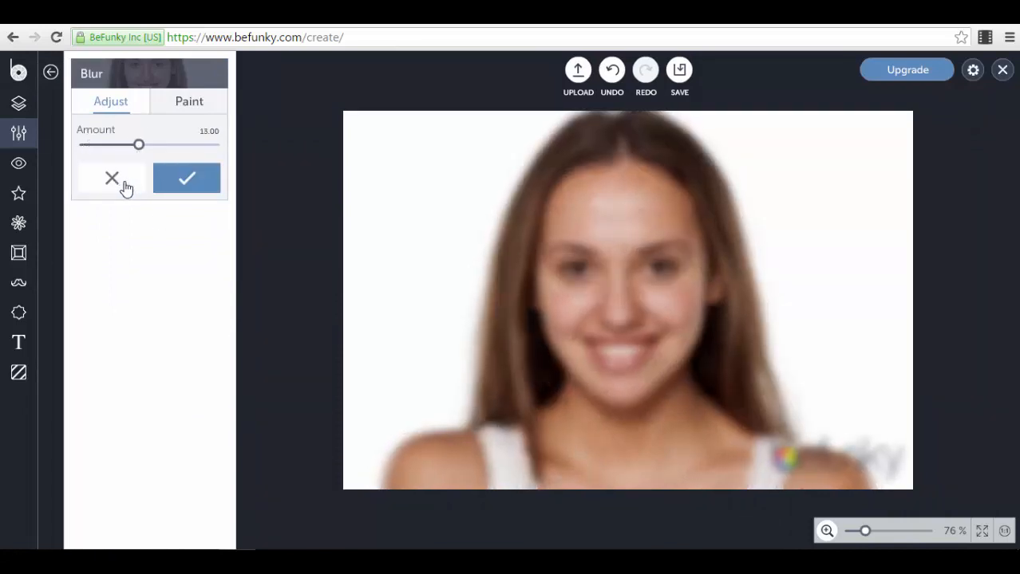
click(125, 186)
Try a radial Funky Focus around the face with an enlarged inner region and blur amounts of 34 and 26, and discard it
scroll(131, 387, down, 2)
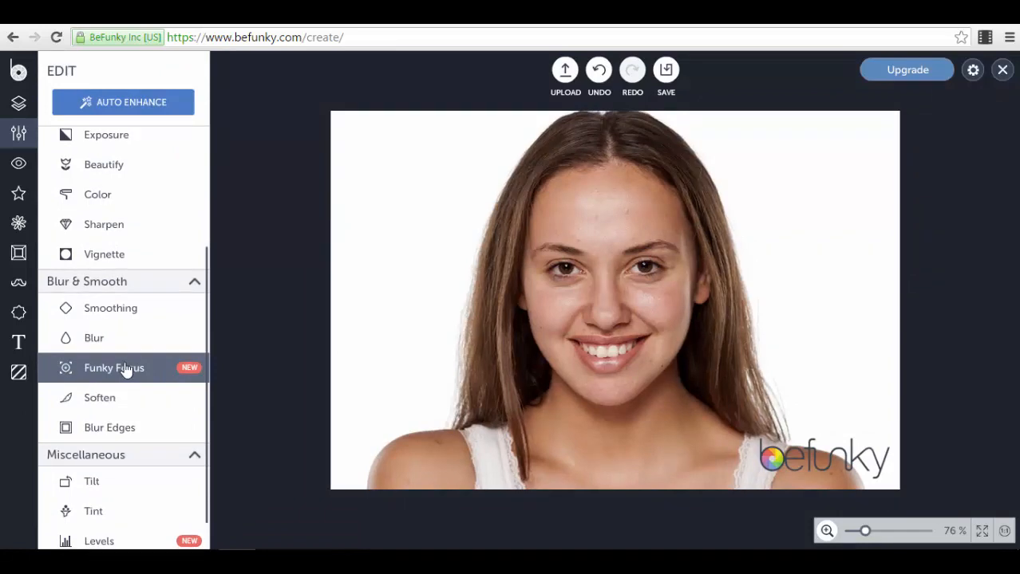
click(125, 369)
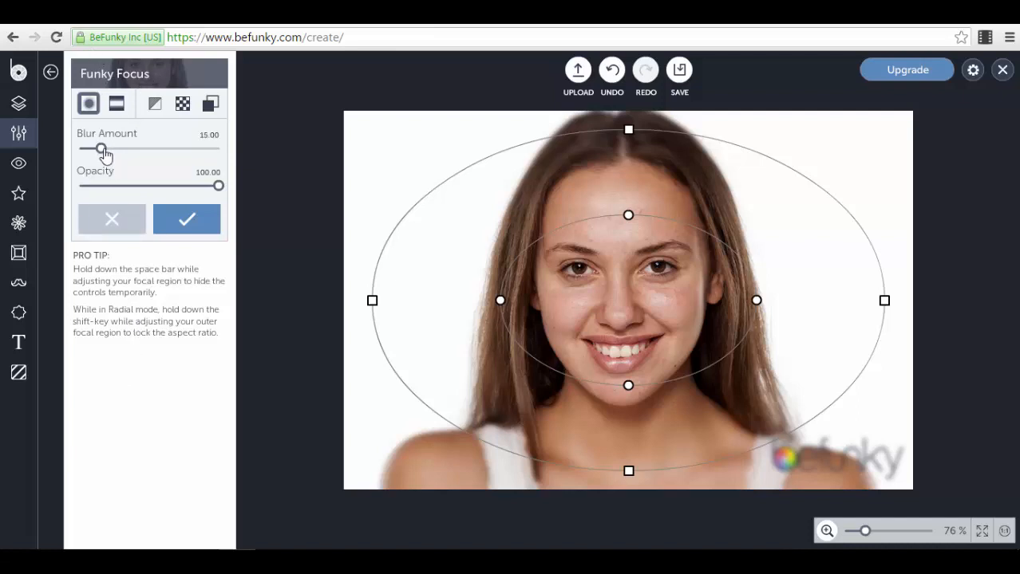
drag(102, 149, 128, 150)
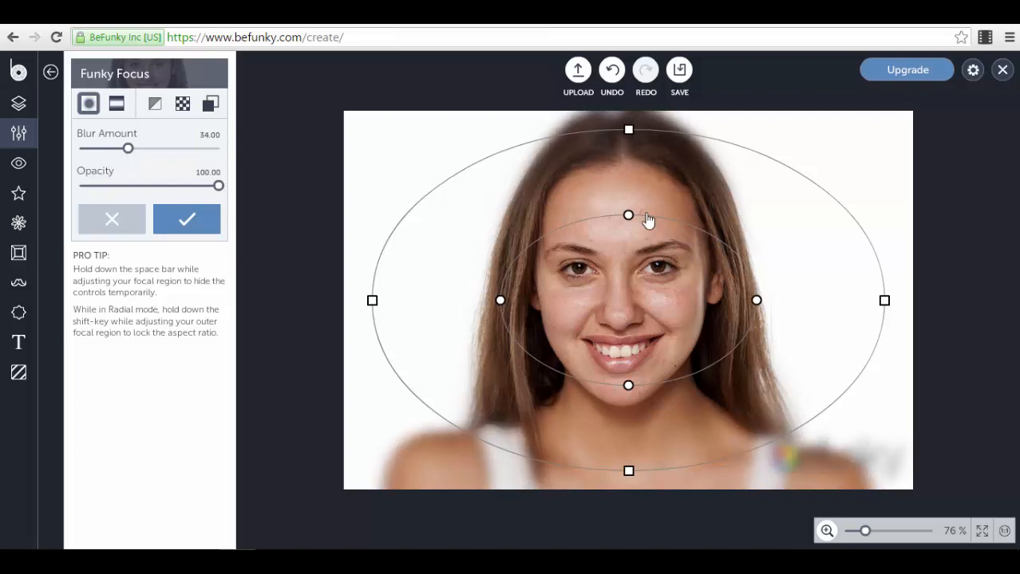
drag(628, 215, 628, 184)
drag(622, 247, 628, 224)
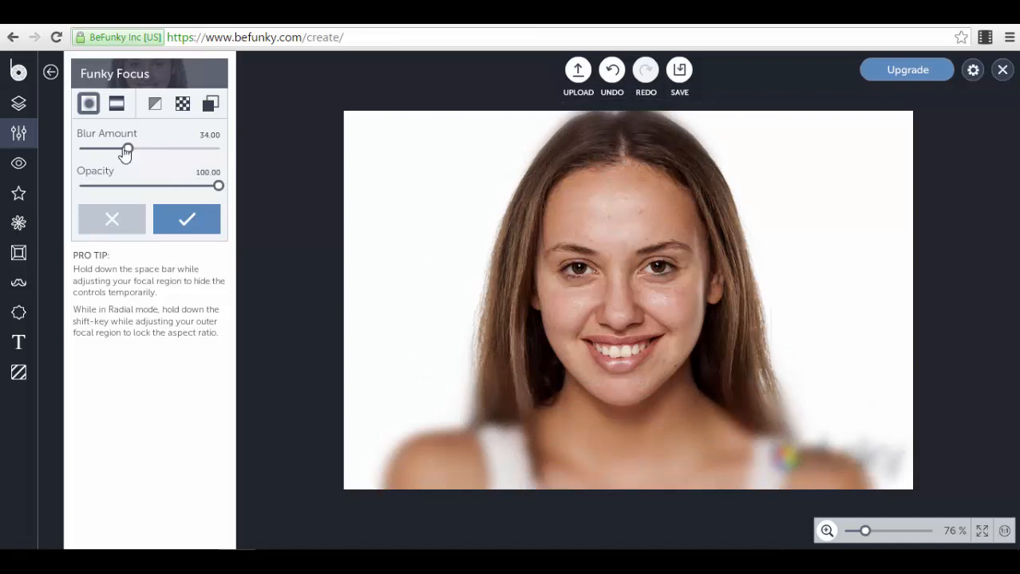
drag(127, 151, 116, 153)
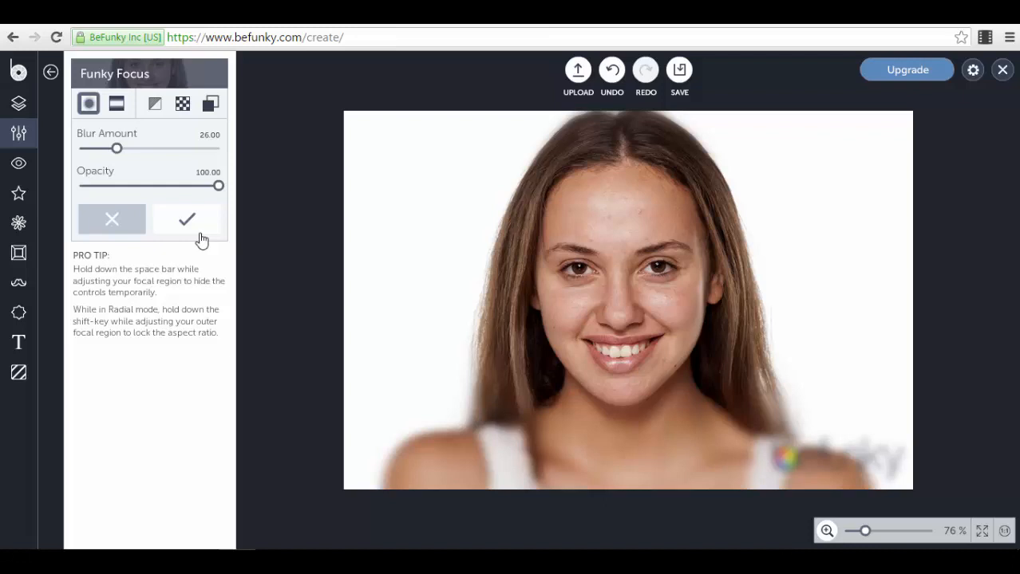
click(122, 223)
scroll(130, 347, down, 1)
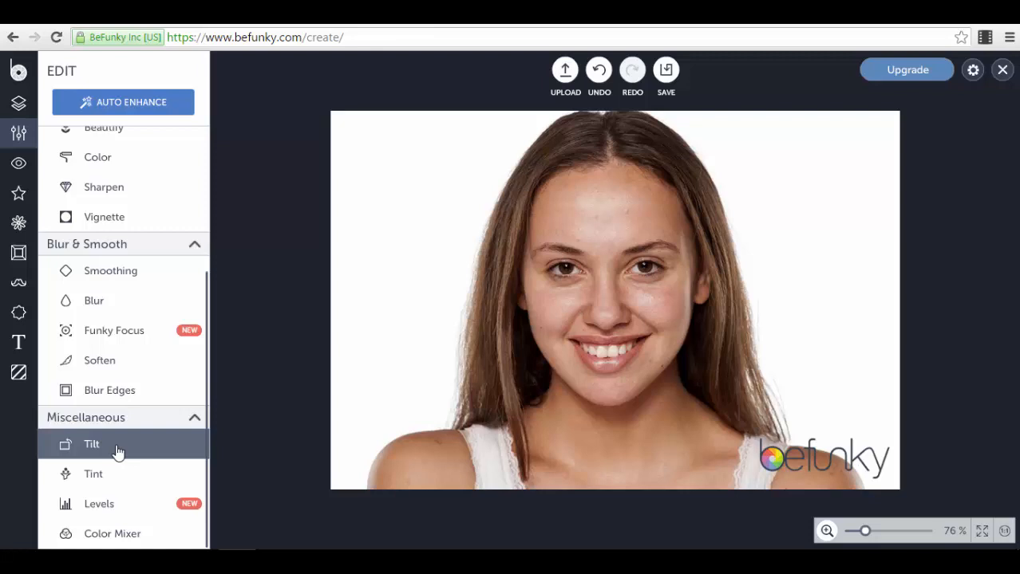
Switch to the Touch Up tools and examine the Wrinkles brush settings with Strength at 52, without painting
click(18, 167)
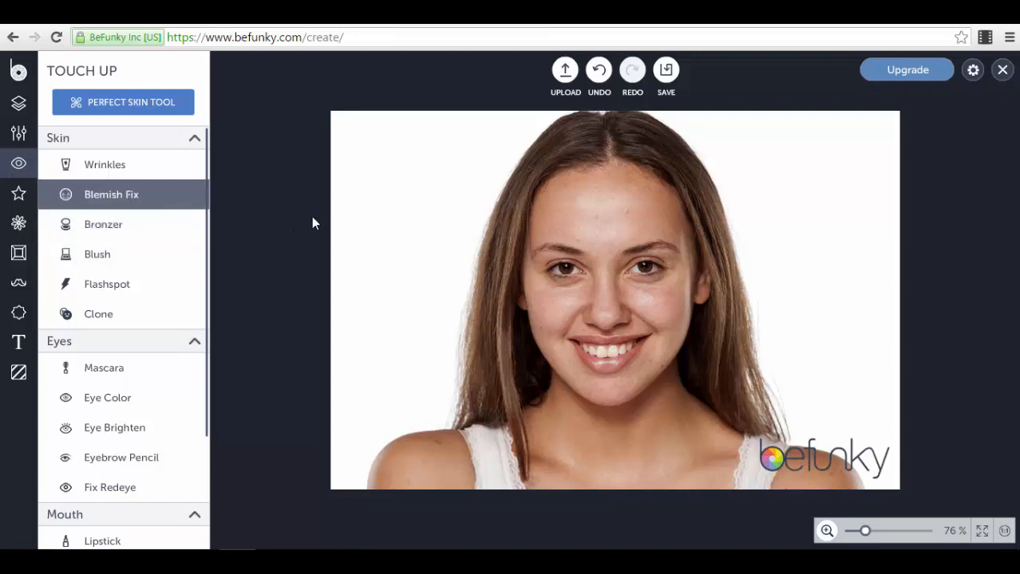
click(137, 163)
mouse_move(150, 146)
mouse_down()
mouse_move(204, 149)
mouse_move(150, 146)
mouse_up()
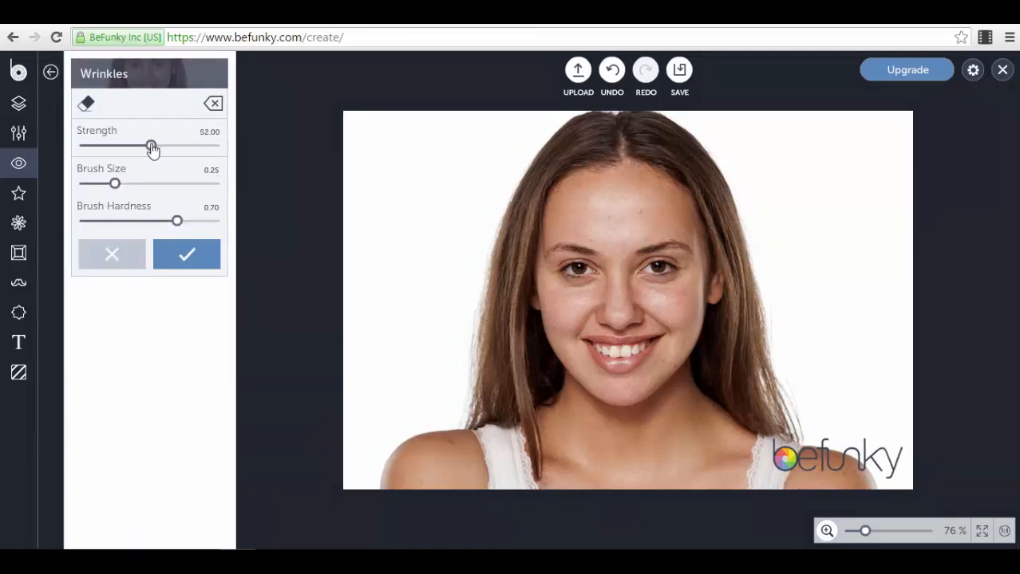
click(158, 255)
Try adjusting the Blemish Fix brush's size and reducing its hardness, and leave the tool without retouching the face
click(158, 204)
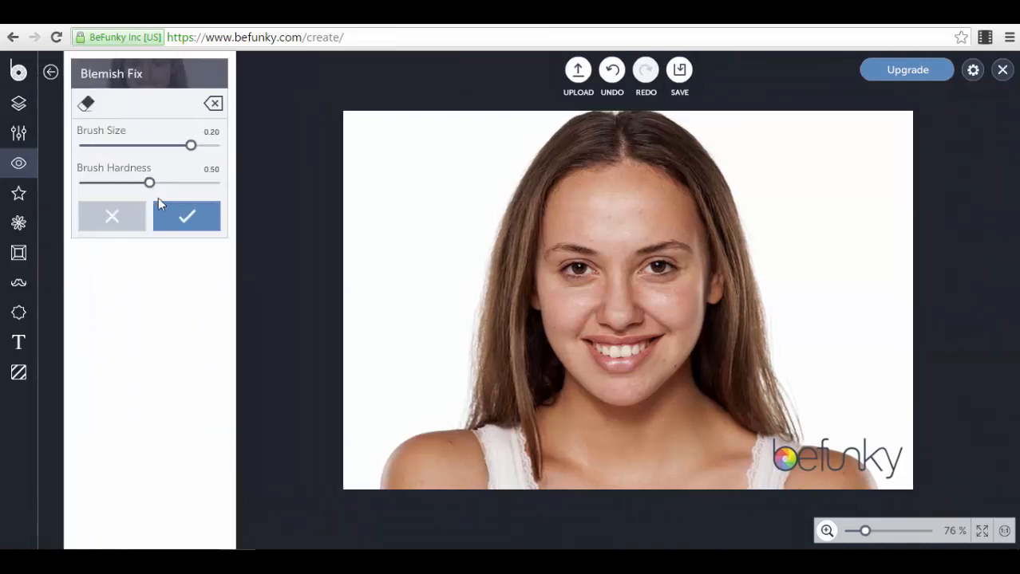
mouse_move(192, 149)
mouse_down()
mouse_move(125, 156)
mouse_move(192, 157)
mouse_up()
mouse_move(152, 189)
mouse_down()
mouse_move(189, 193)
mouse_move(125, 194)
mouse_up()
click(112, 216)
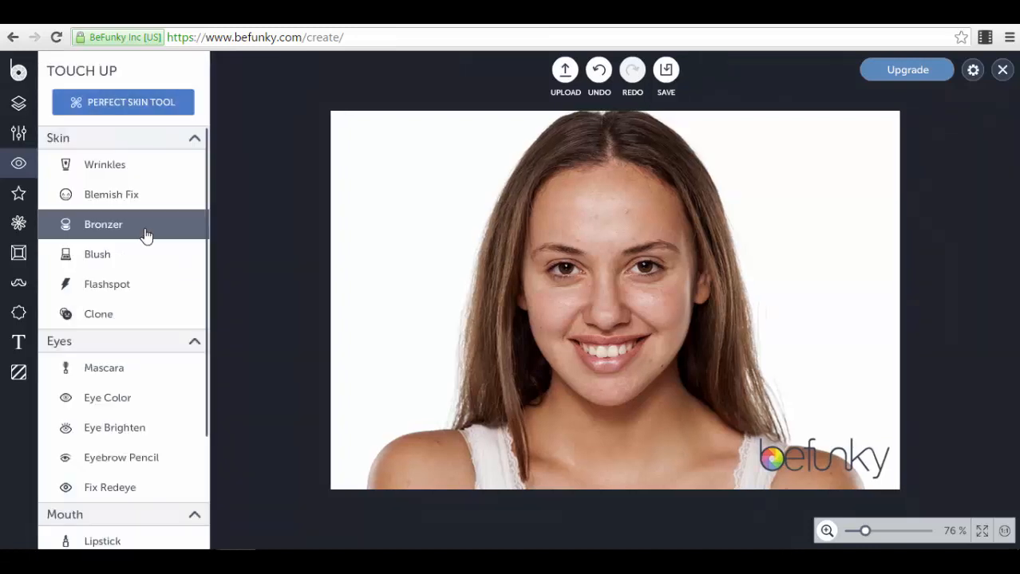
Try painting dark brown bronzer across the forehead at strengths 0.50 and 1.00, adjust the brush, and discard the result
click(146, 235)
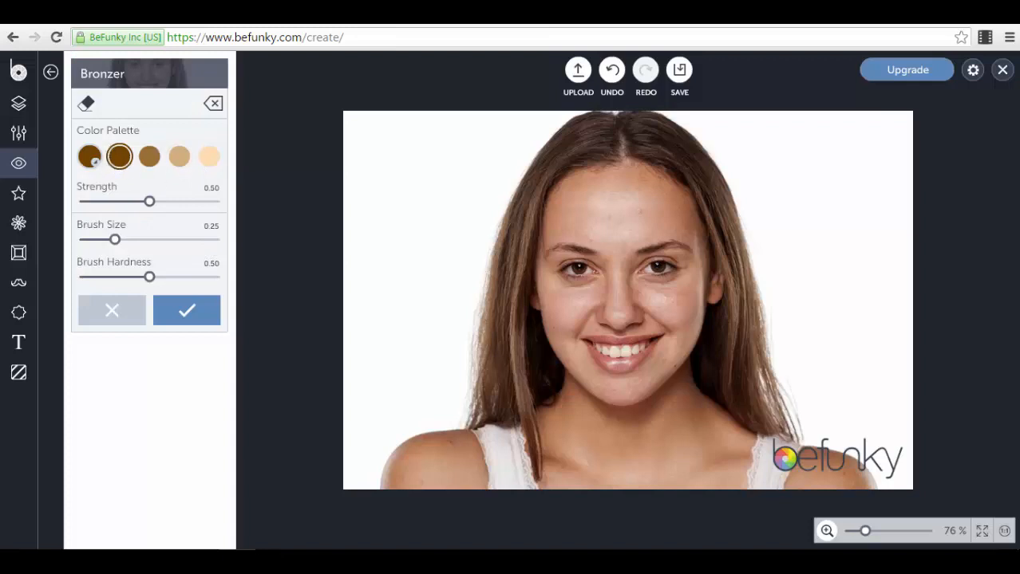
mouse_move(569, 194)
mouse_down()
mouse_move(620, 201)
mouse_move(592, 217)
mouse_move(533, 221)
mouse_move(608, 200)
mouse_move(618, 183)
mouse_move(627, 184)
mouse_move(570, 208)
mouse_move(652, 195)
mouse_move(603, 187)
mouse_move(645, 183)
mouse_move(579, 200)
mouse_move(605, 232)
mouse_move(577, 223)
mouse_move(653, 198)
mouse_move(655, 185)
mouse_move(684, 222)
mouse_move(646, 218)
mouse_move(590, 188)
mouse_move(553, 203)
mouse_move(616, 238)
mouse_move(677, 233)
mouse_move(579, 223)
mouse_move(563, 232)
mouse_move(683, 230)
mouse_up()
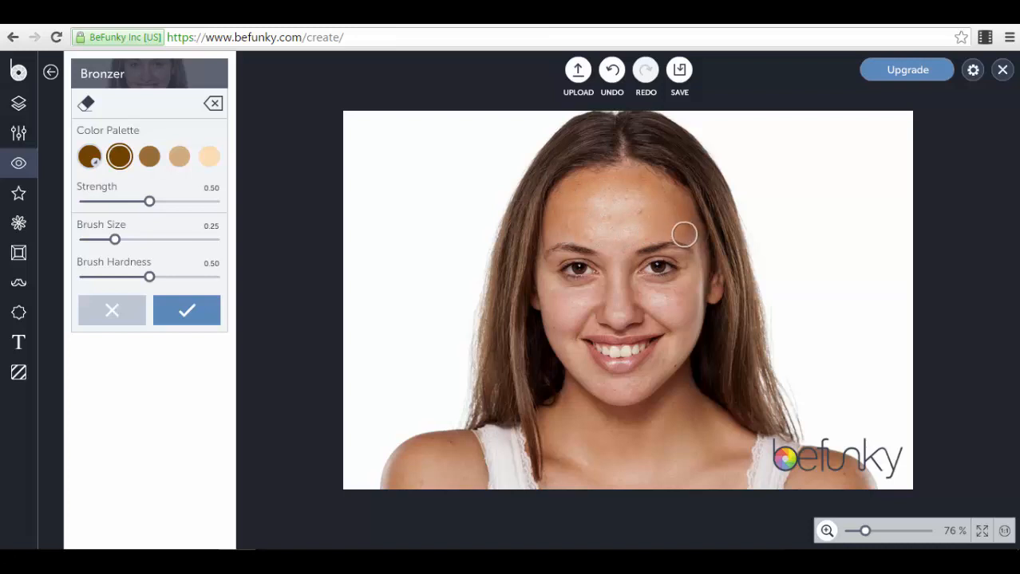
drag(150, 205, 235, 216)
mouse_move(664, 200)
mouse_down()
mouse_move(663, 189)
mouse_move(658, 209)
mouse_move(553, 202)
mouse_move(691, 201)
mouse_up()
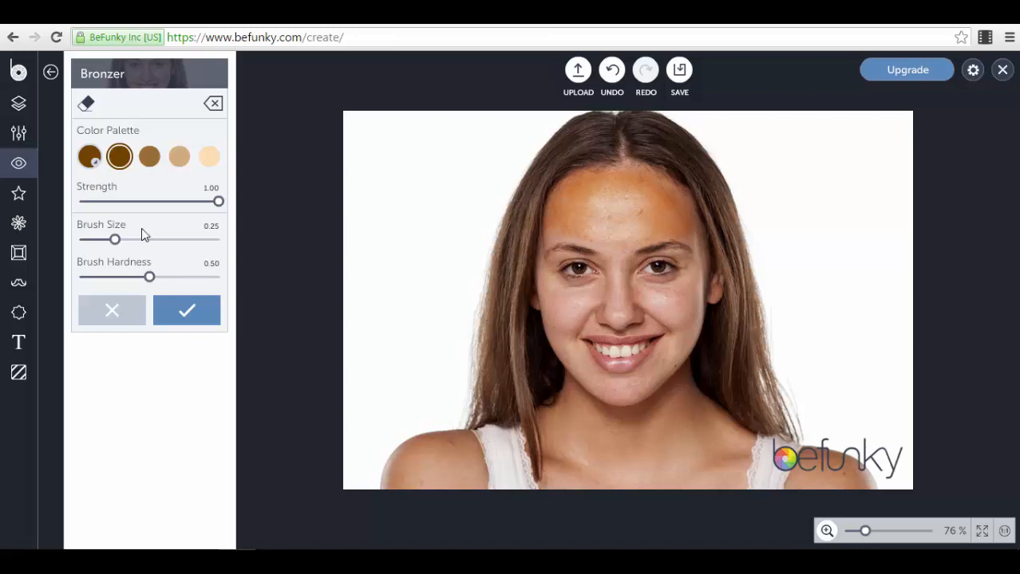
mouse_move(118, 243)
mouse_down()
mouse_move(166, 237)
mouse_move(126, 242)
mouse_up()
drag(150, 278, 146, 278)
click(126, 318)
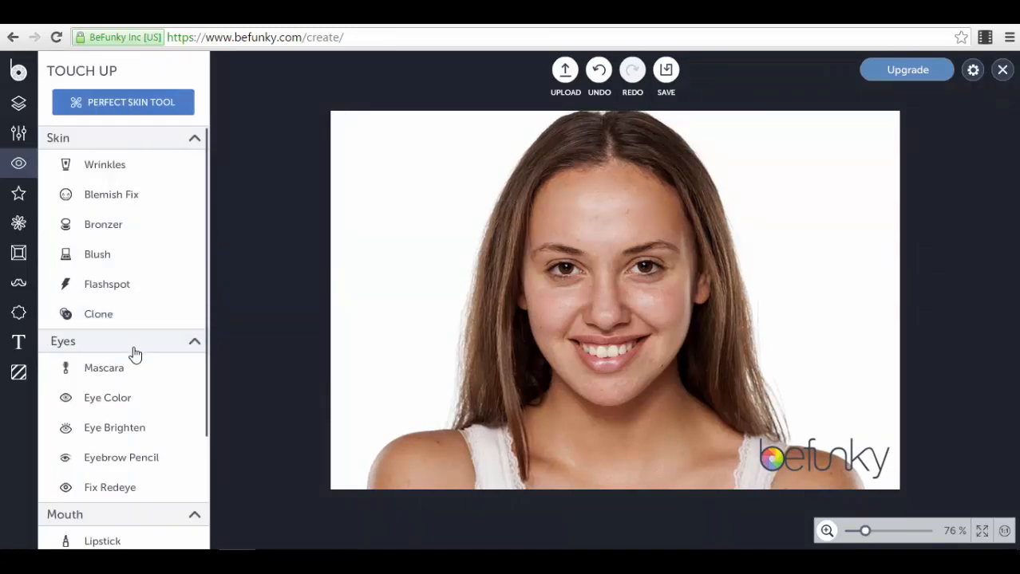
Examine the Flashspot brush settings and the remaining skin, eye, mouth and miscellaneous Touch Up tools
click(122, 284)
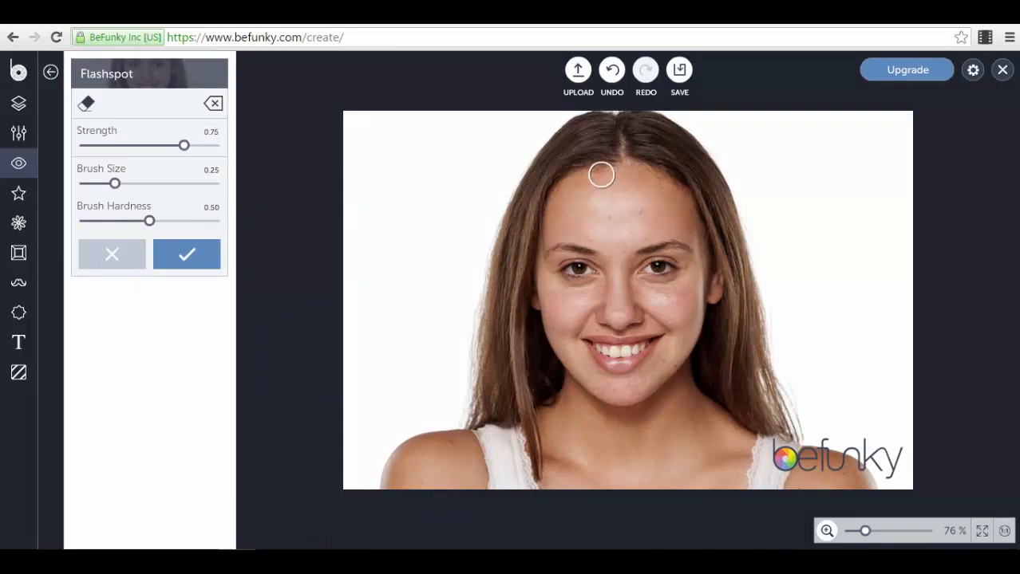
click(136, 255)
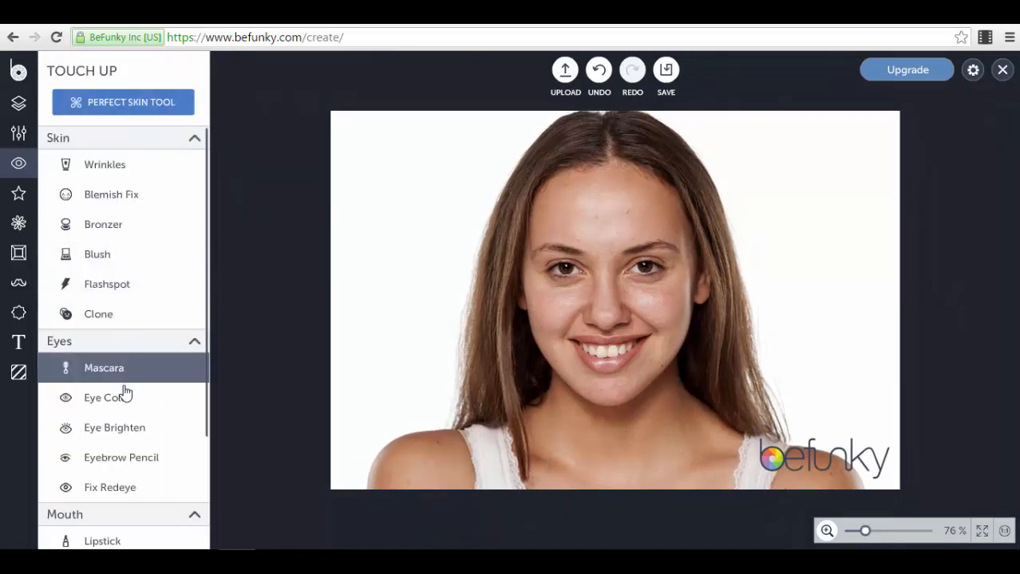
scroll(123, 407, down, 3)
scroll(137, 205, up, 3)
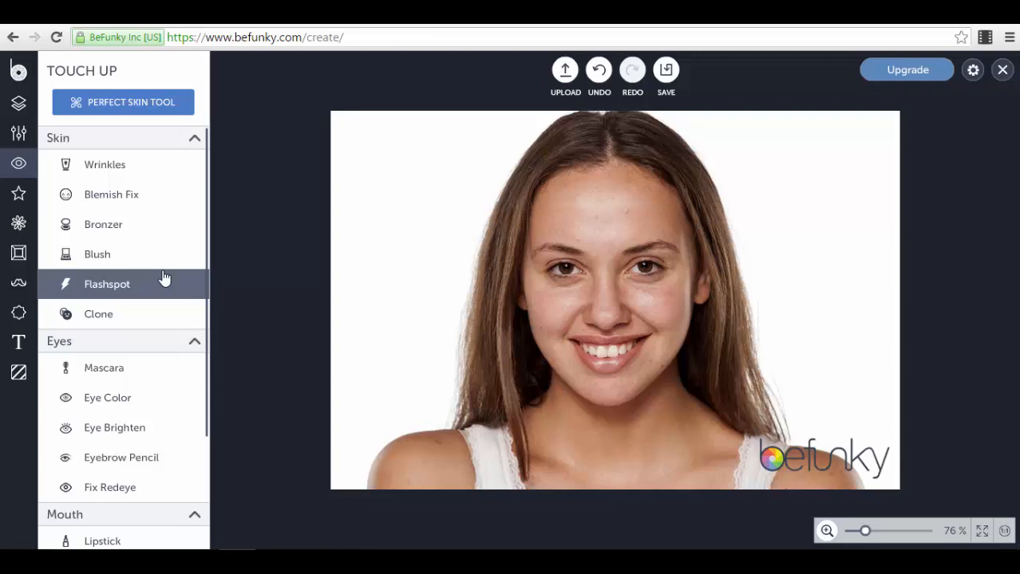
scroll(125, 296, down, 3)
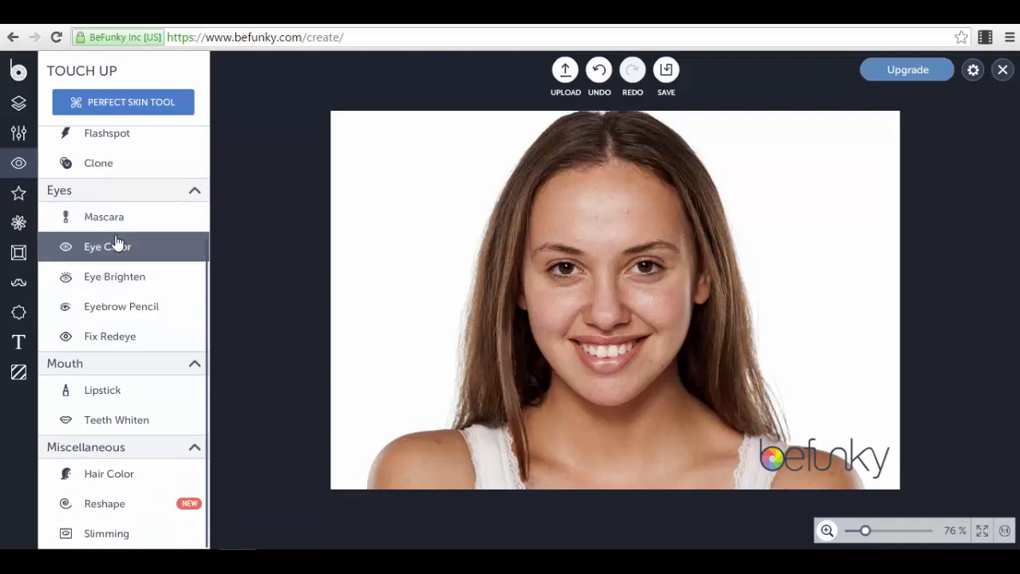
Try the Featured effects Chromatic 2 and Tin Type 3 on the portrait, and leave the category without applying them
click(19, 194)
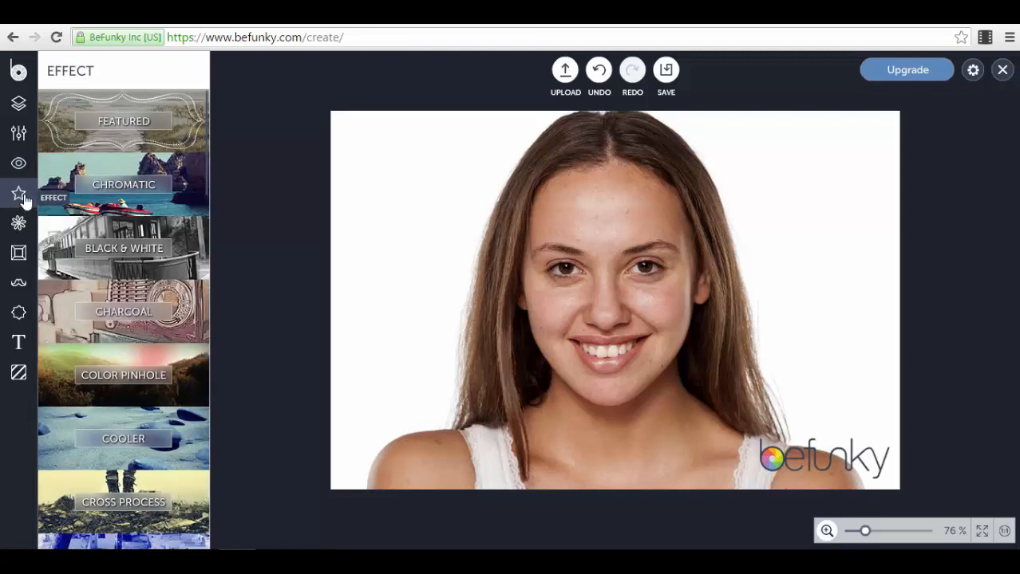
click(184, 135)
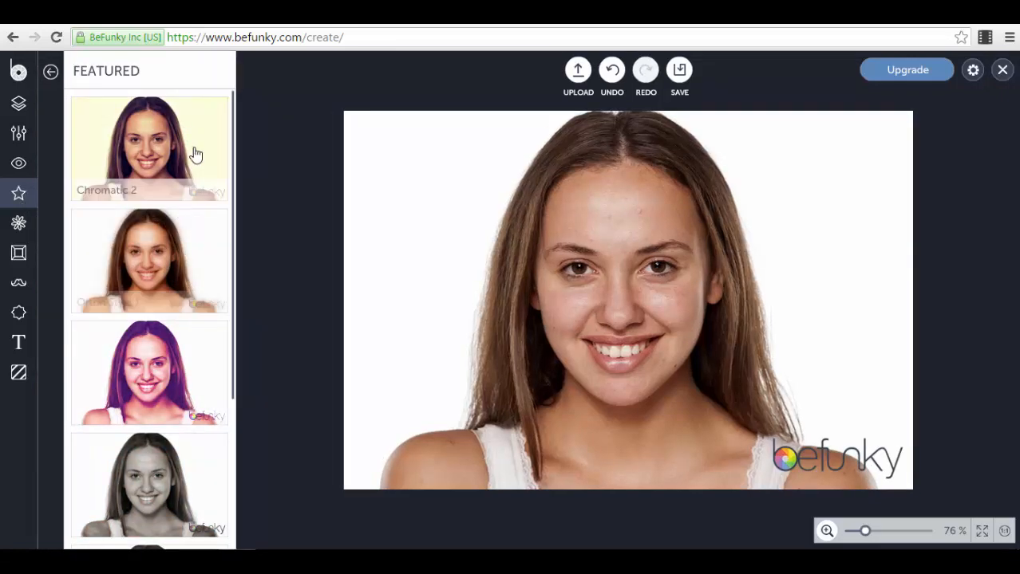
click(185, 142)
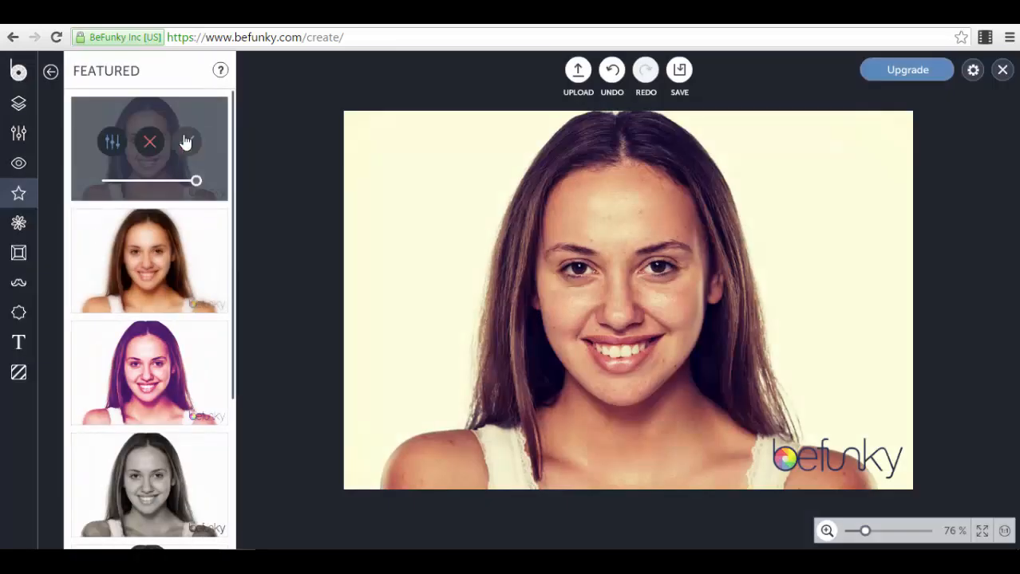
click(185, 142)
scroll(186, 176, down, 3)
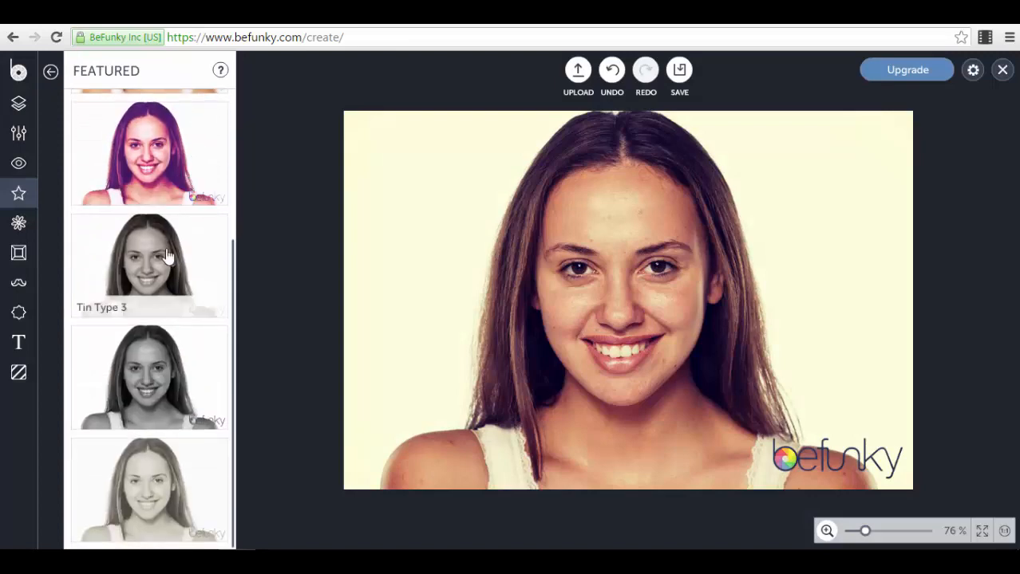
click(166, 255)
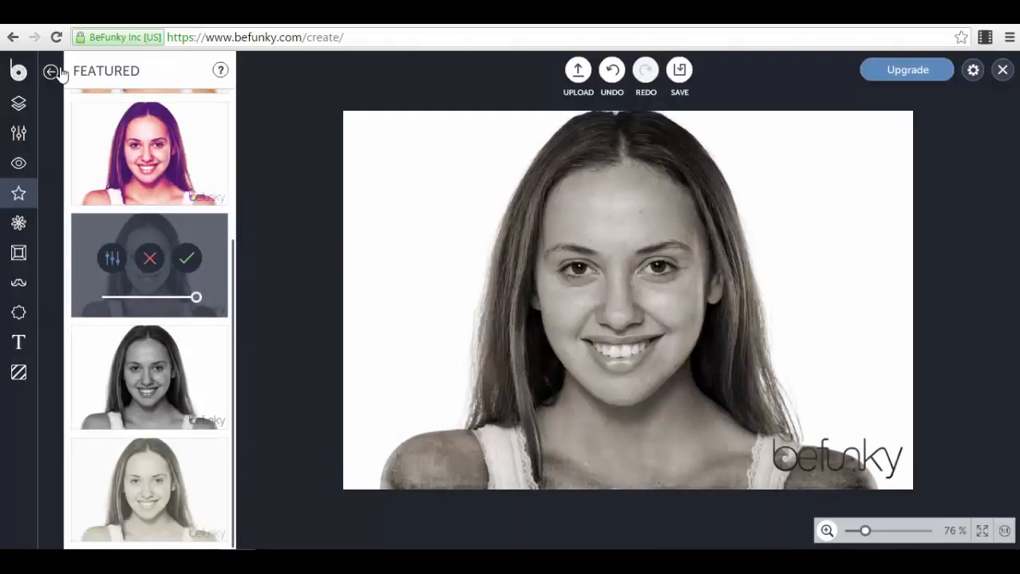
click(51, 71)
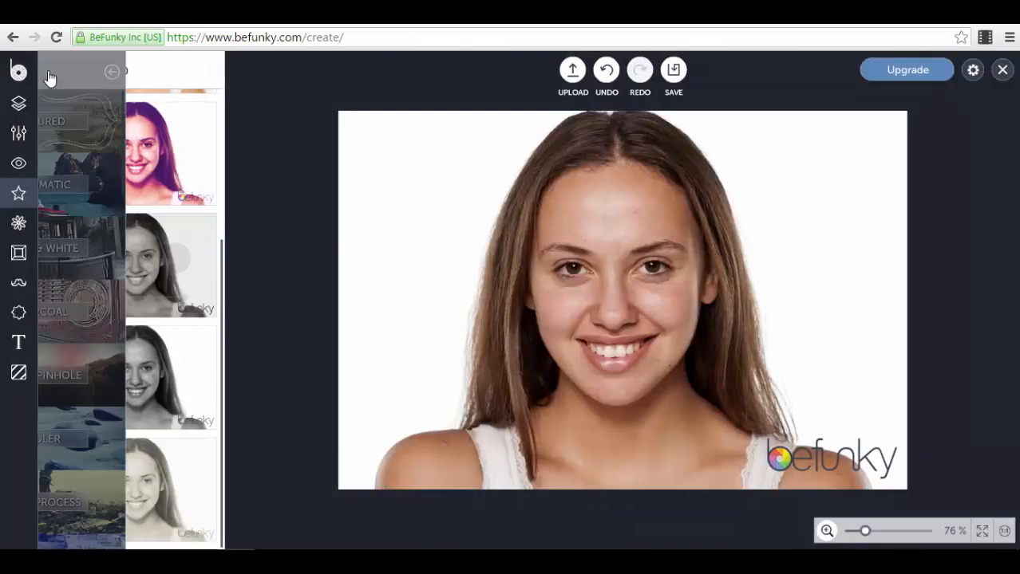
click(140, 151)
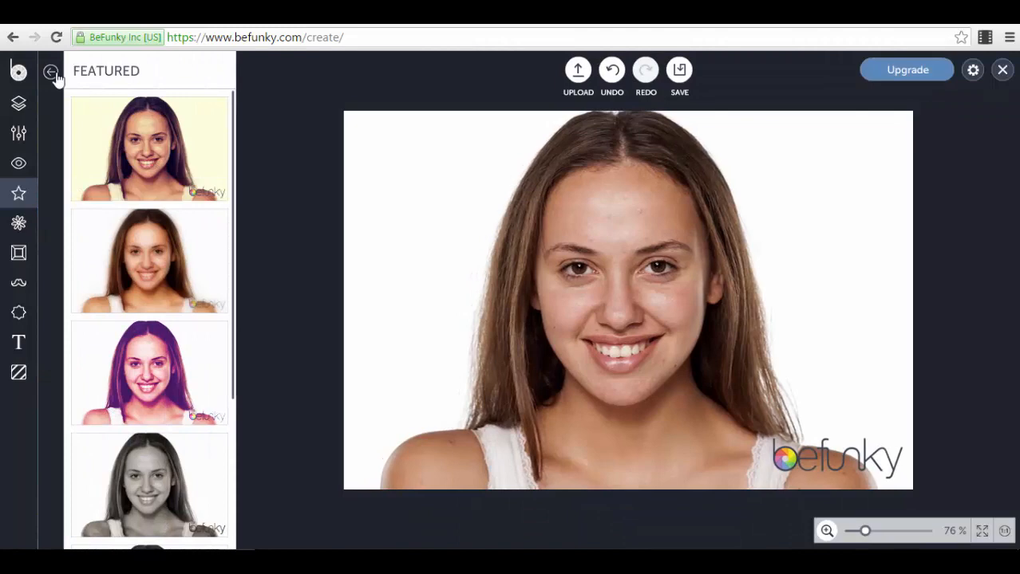
click(51, 72)
Examine the effects offered in the Chromatic and Black & White categories without applying any
click(148, 189)
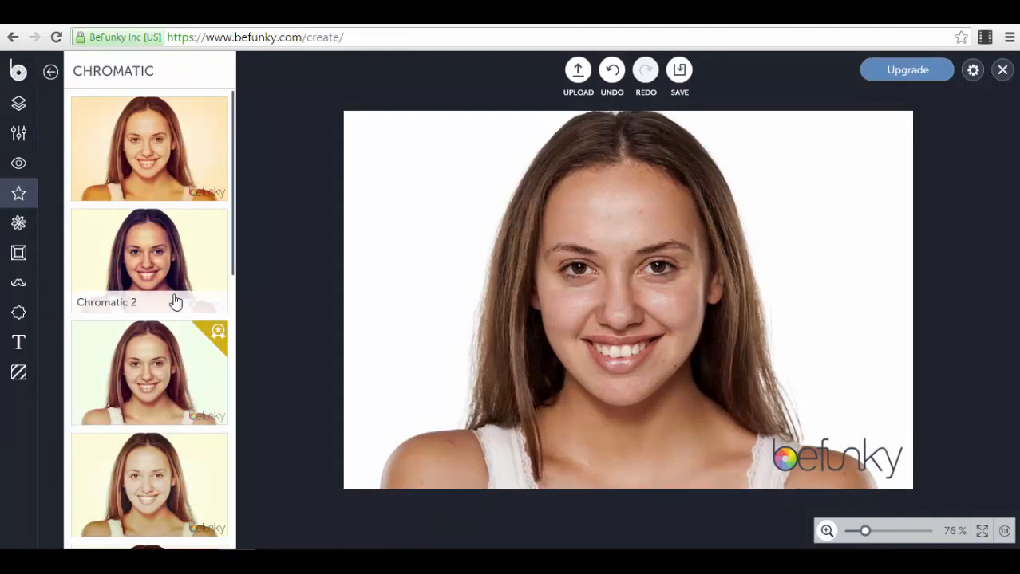
scroll(175, 301, down, 7)
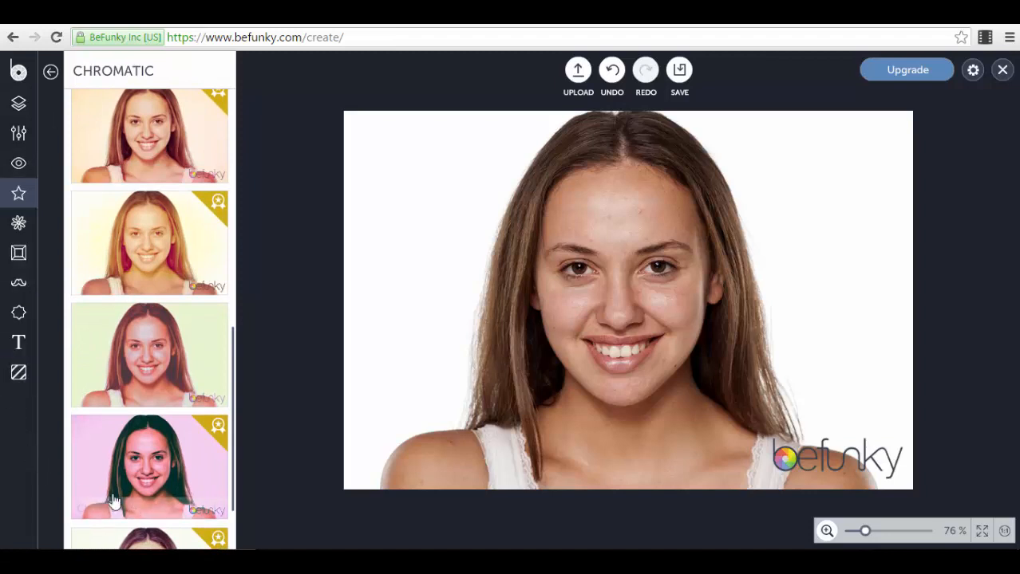
scroll(92, 126, down, 1)
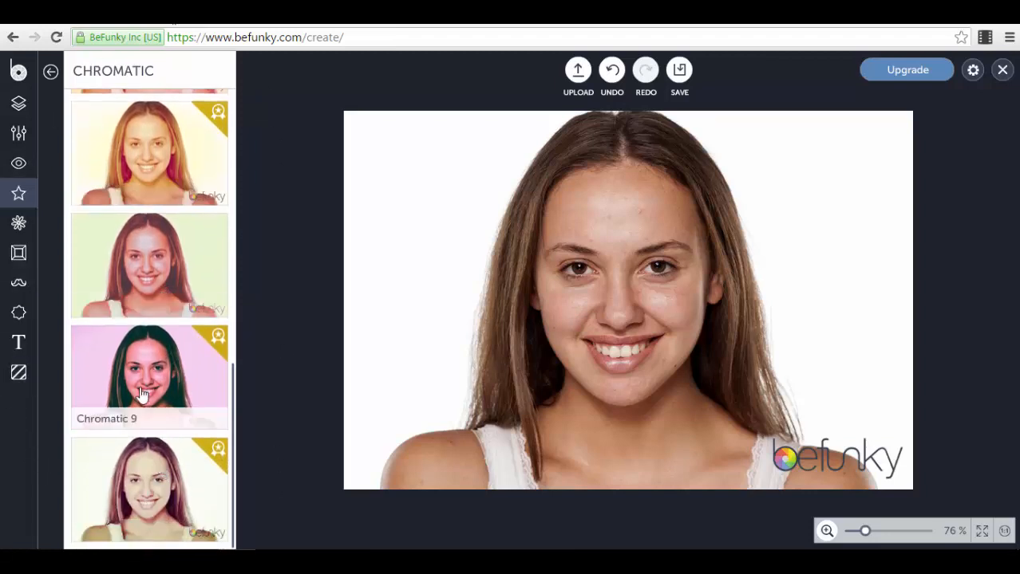
click(50, 71)
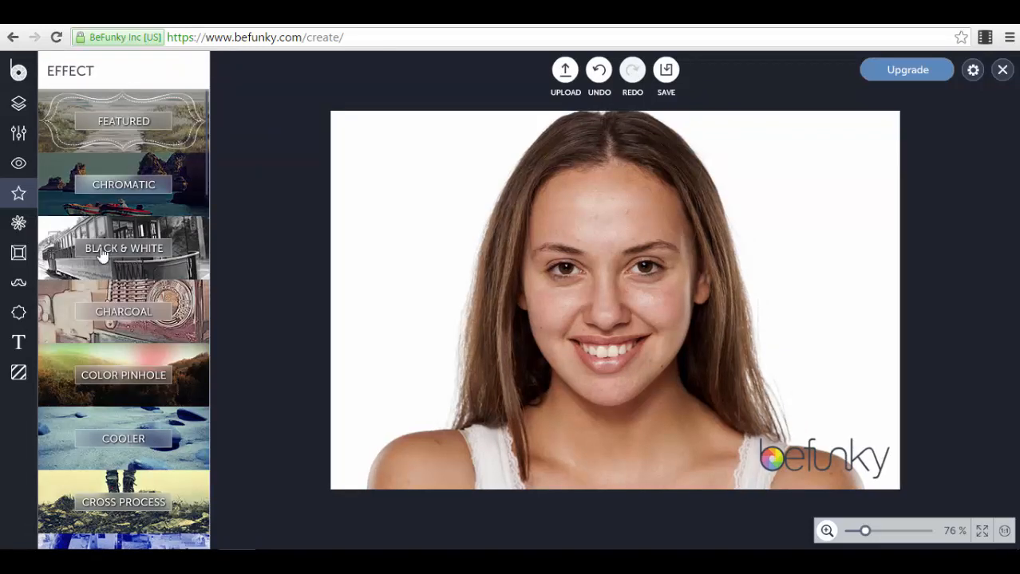
click(189, 236)
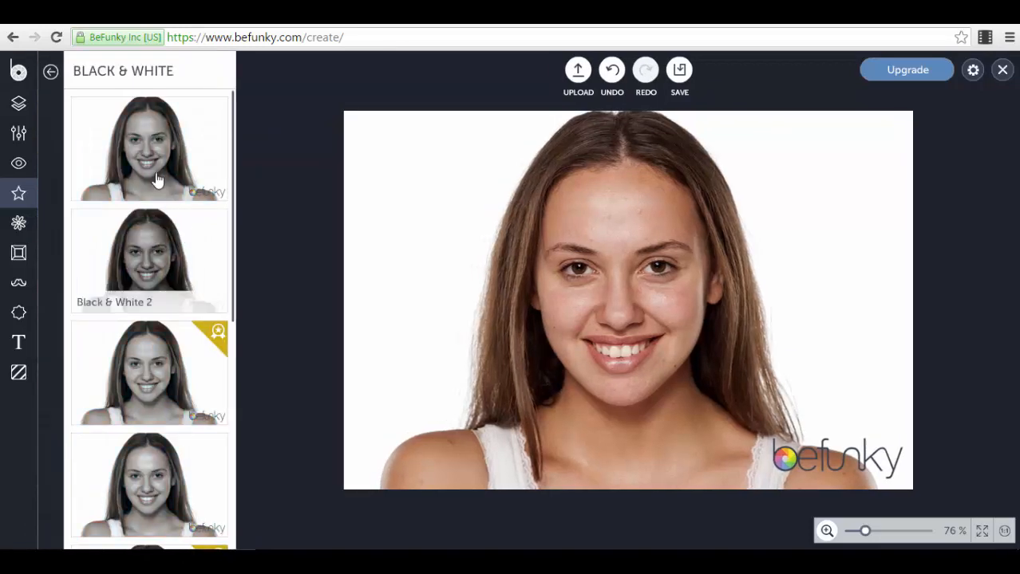
click(50, 71)
Look through the remaining effect categories and examine the Grunge and Holga Art variations
scroll(143, 286, down, 3)
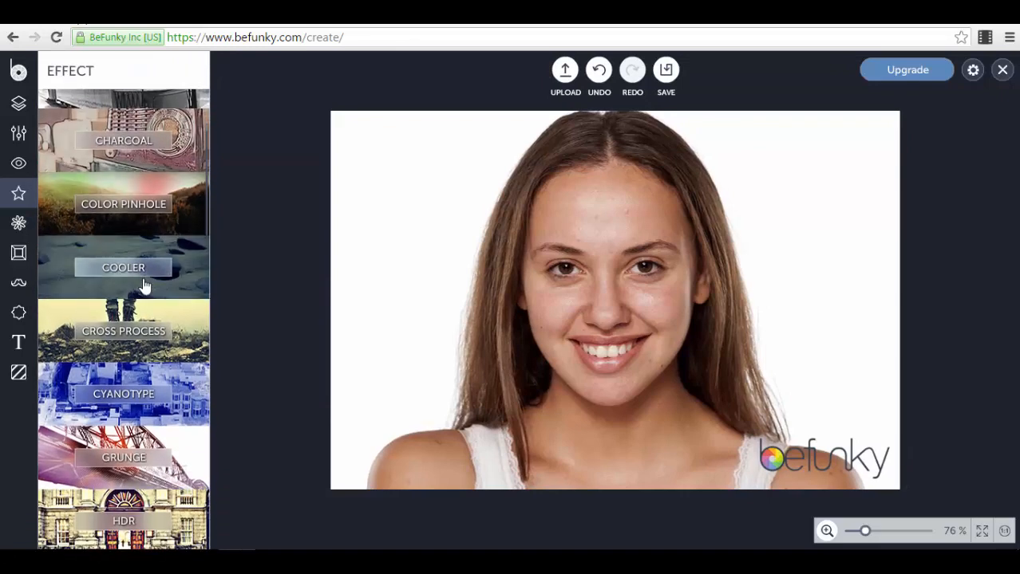
scroll(182, 357, down, 3)
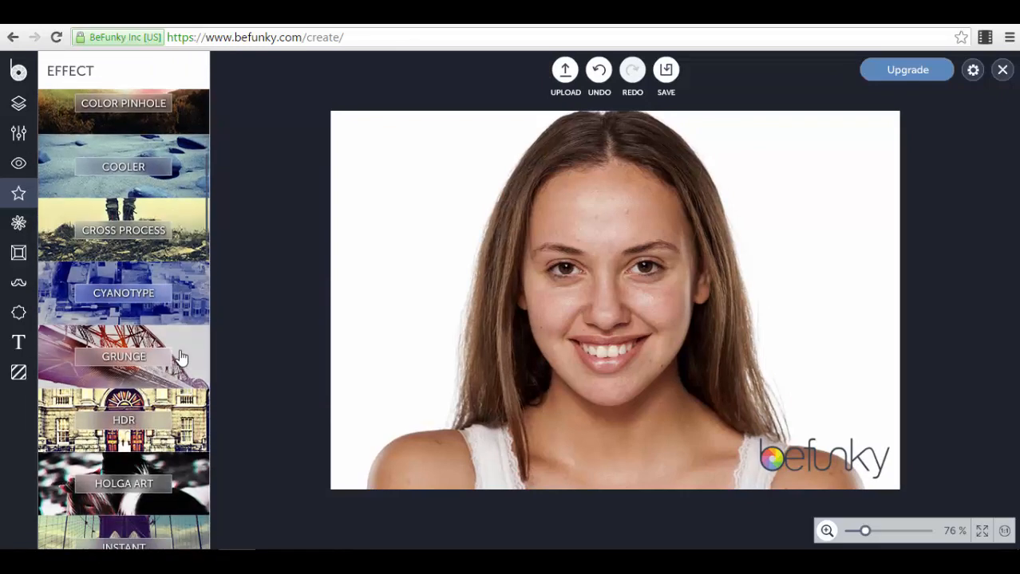
click(178, 342)
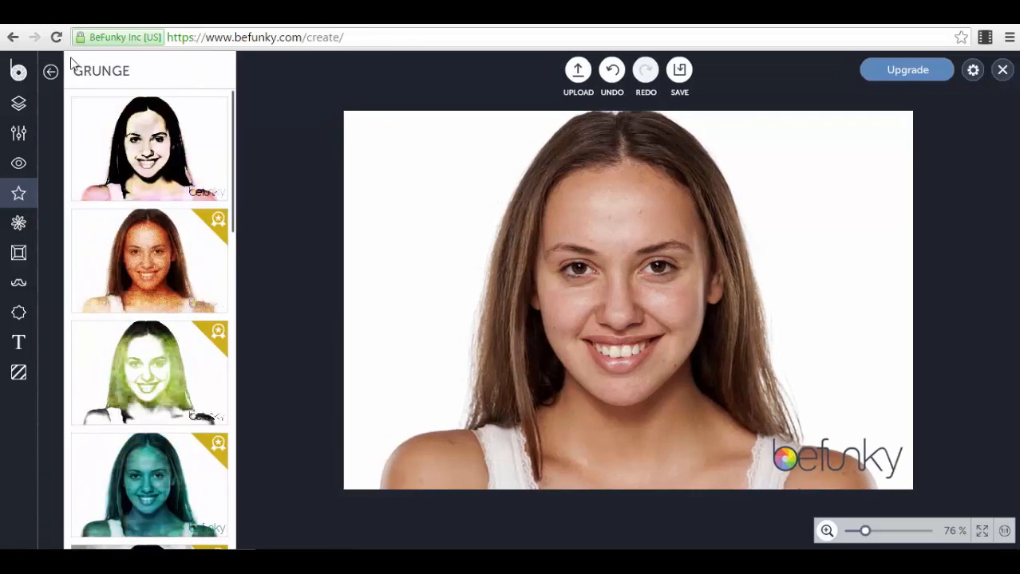
click(51, 72)
scroll(160, 331, down, 2)
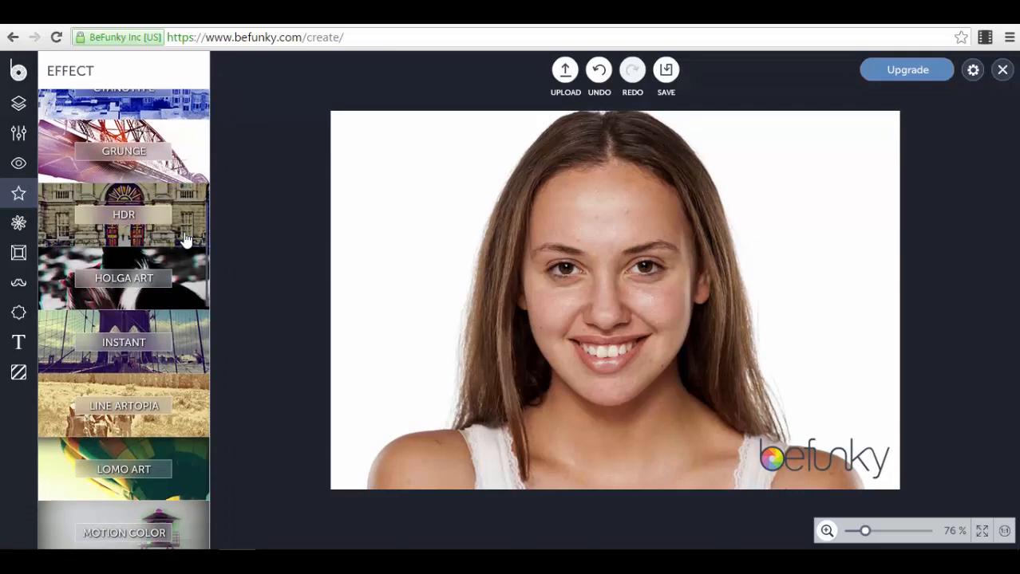
click(192, 280)
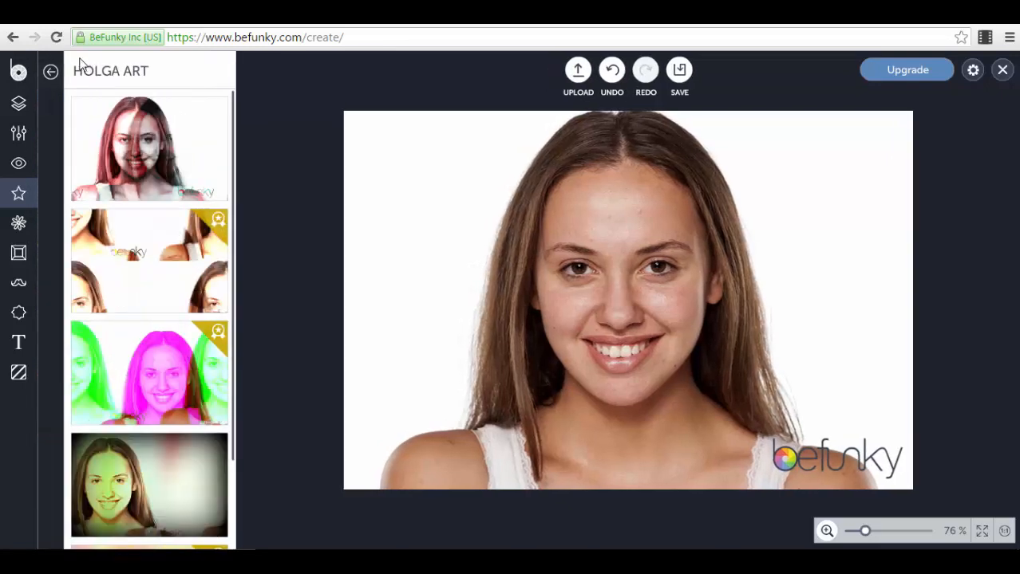
scroll(128, 203, down, 2)
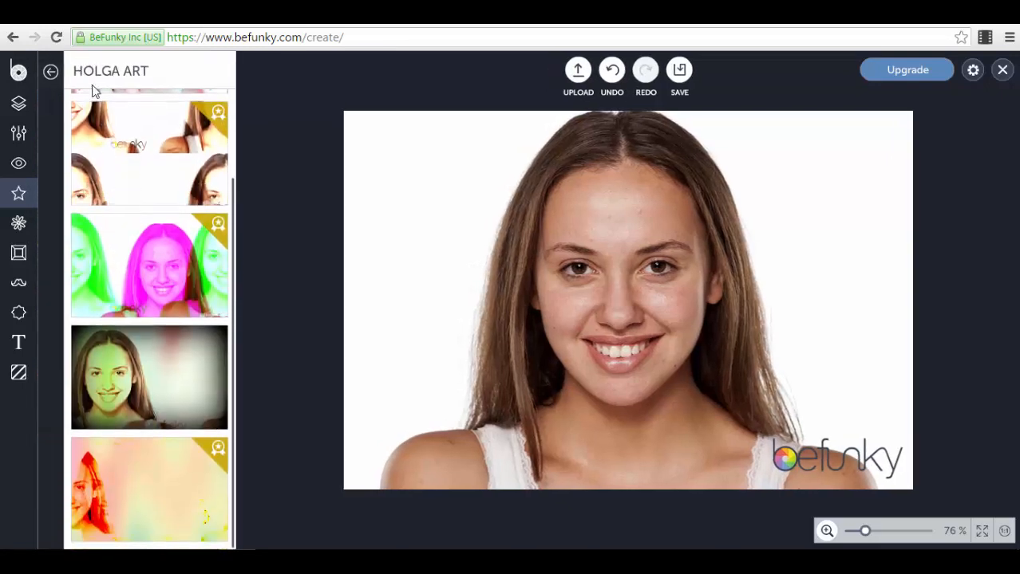
click(50, 73)
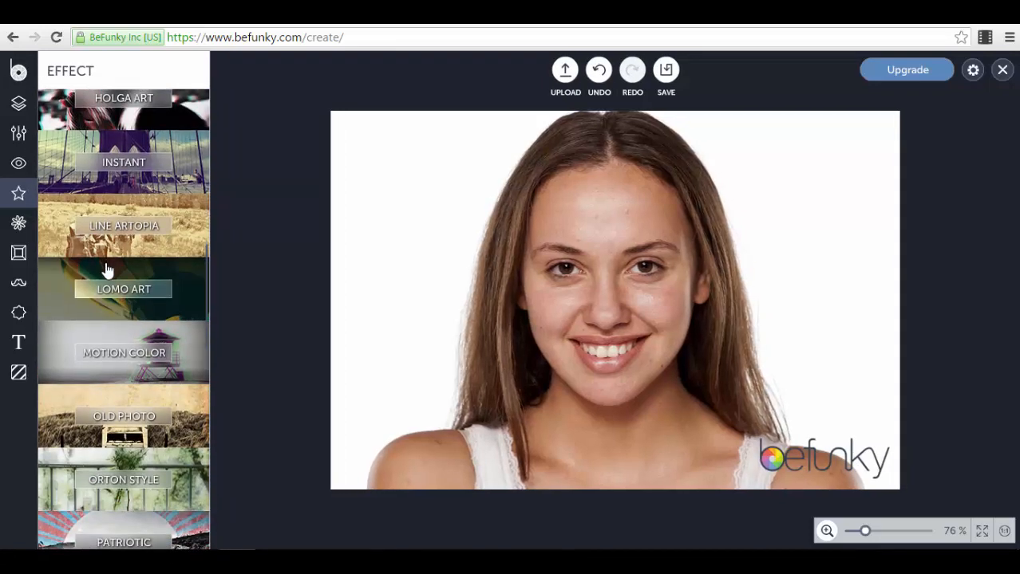
Look over the Artsy categories and frame types, and try a Grunge frame on the portrait without applying it
click(18, 223)
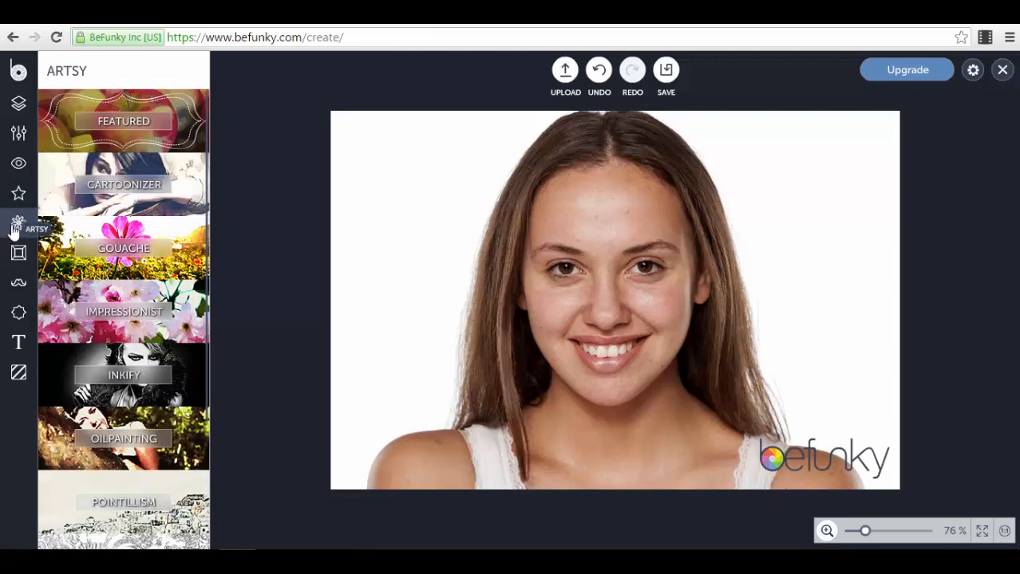
click(18, 253)
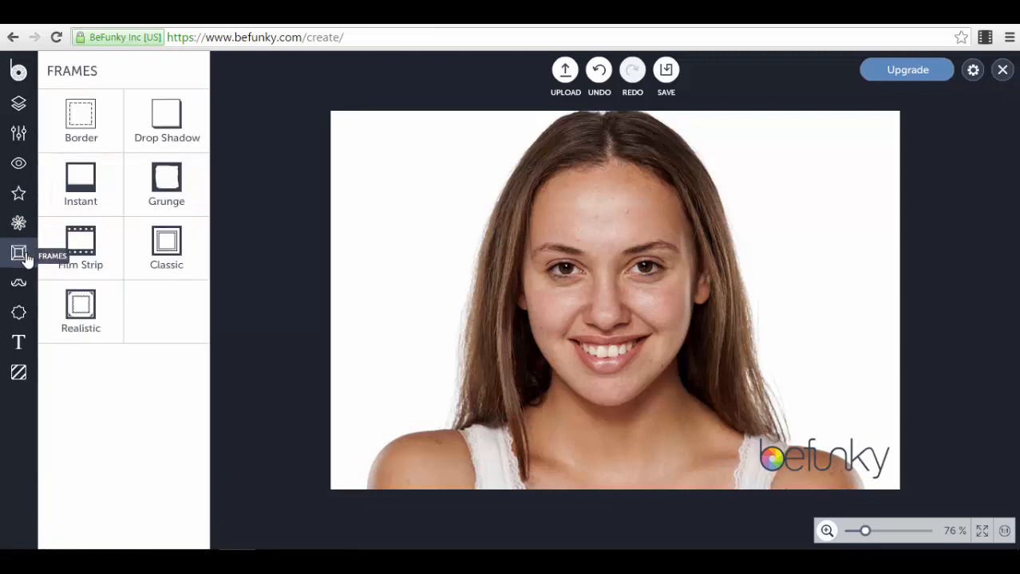
click(166, 198)
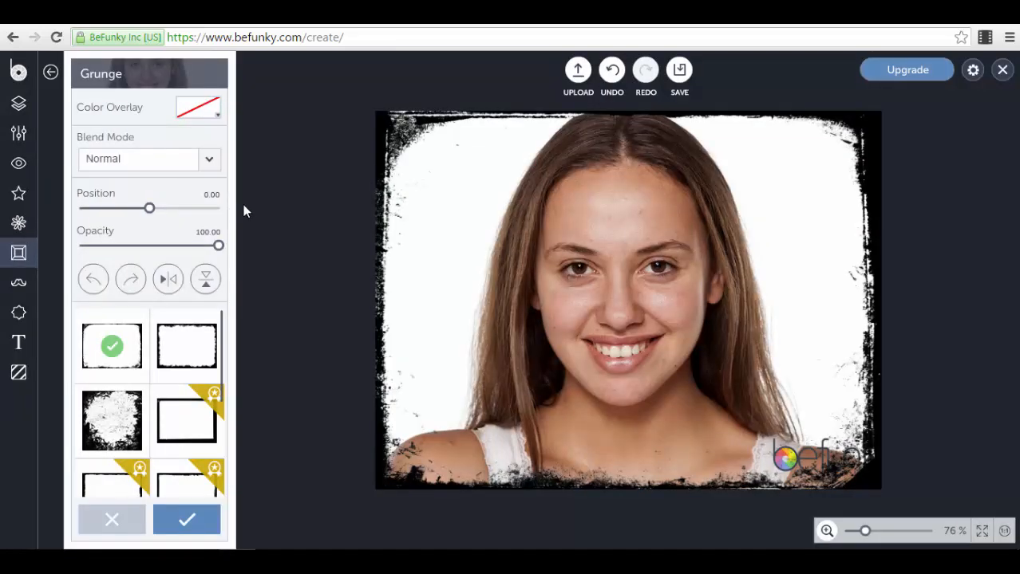
click(50, 74)
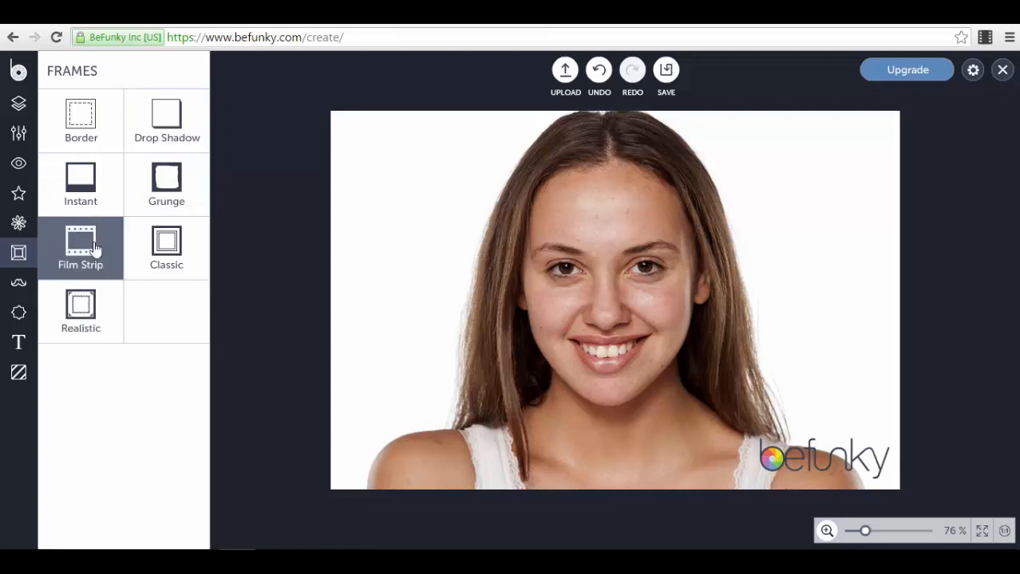
Add the Featured "YES!" graphic, shrink it to about half its size and place it in the photo's upper-left corner
click(17, 292)
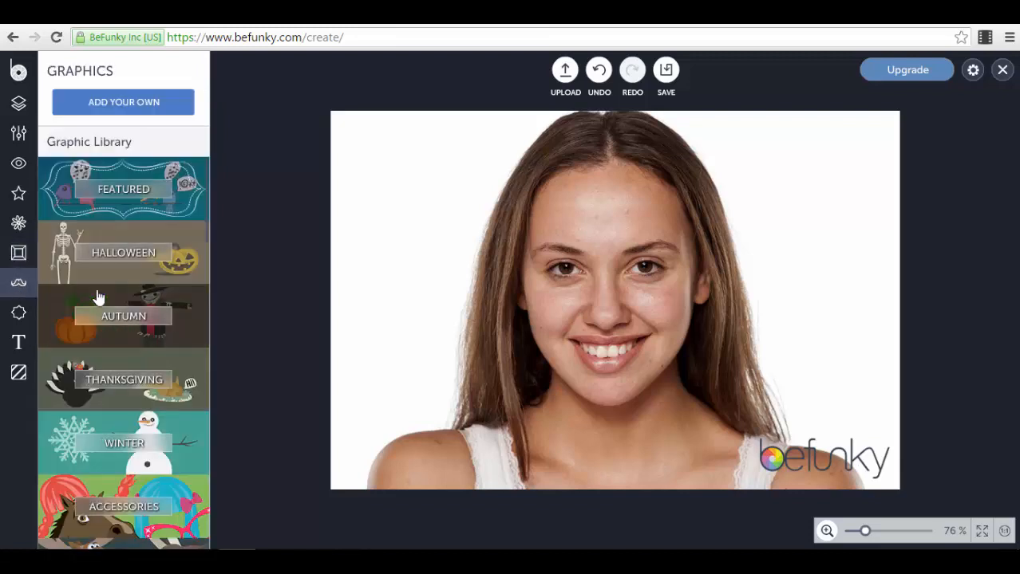
click(190, 209)
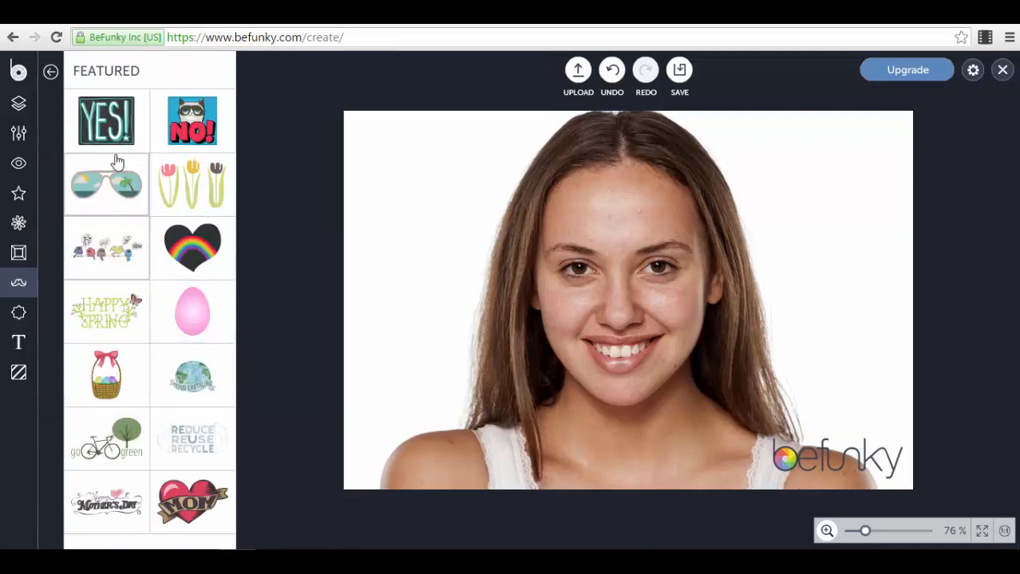
click(106, 120)
drag(648, 296, 486, 210)
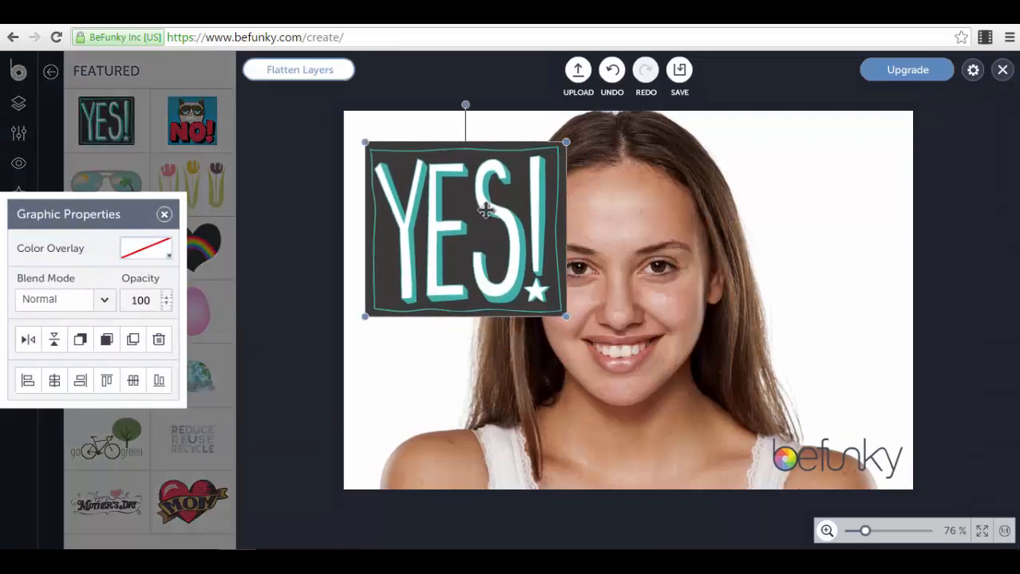
drag(363, 141, 475, 209)
drag(519, 270, 421, 184)
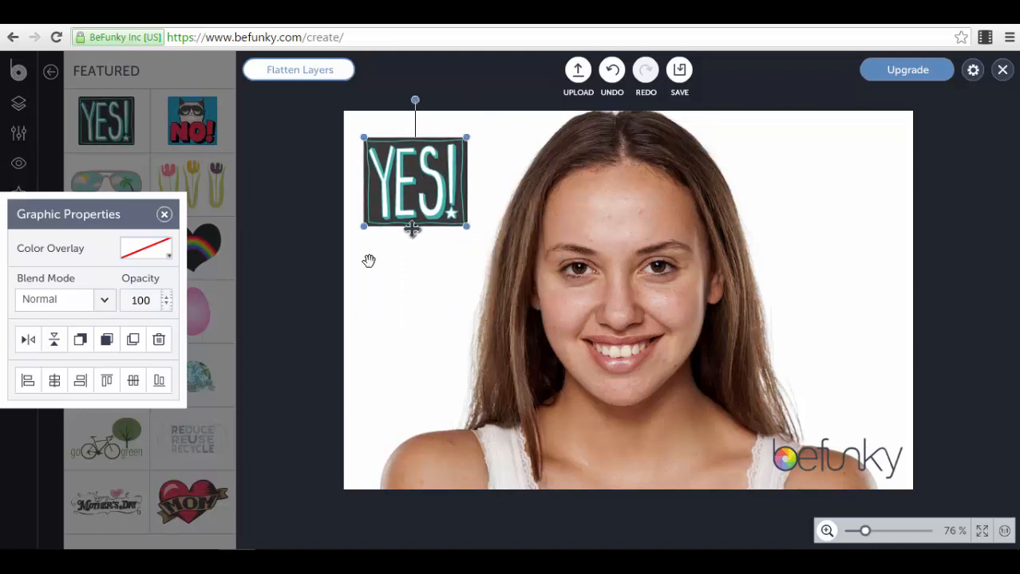
click(334, 272)
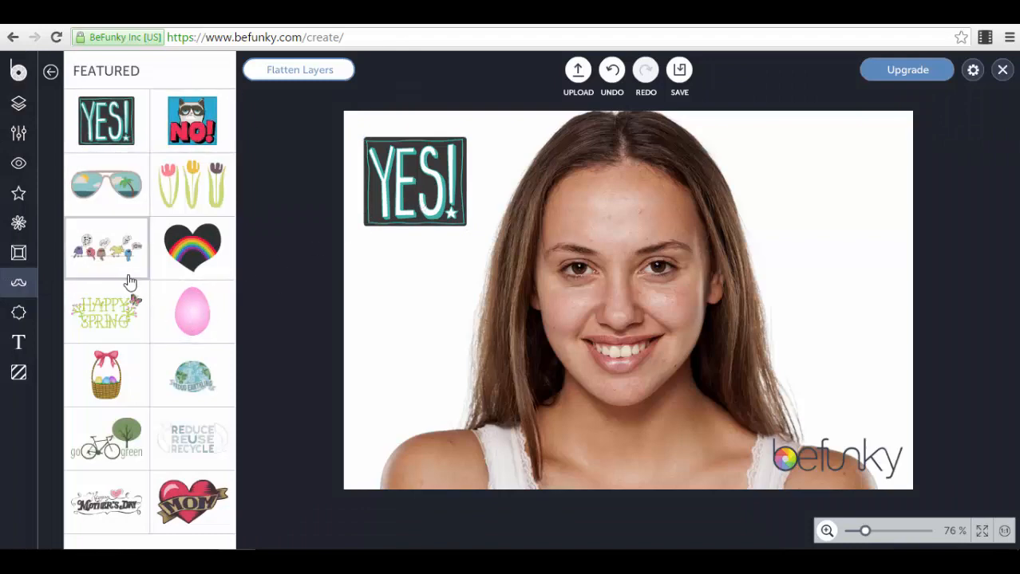
Examine the remaining categories of the Graphic Library, from Halloween through Zodiac, without adding another graphic
click(50, 72)
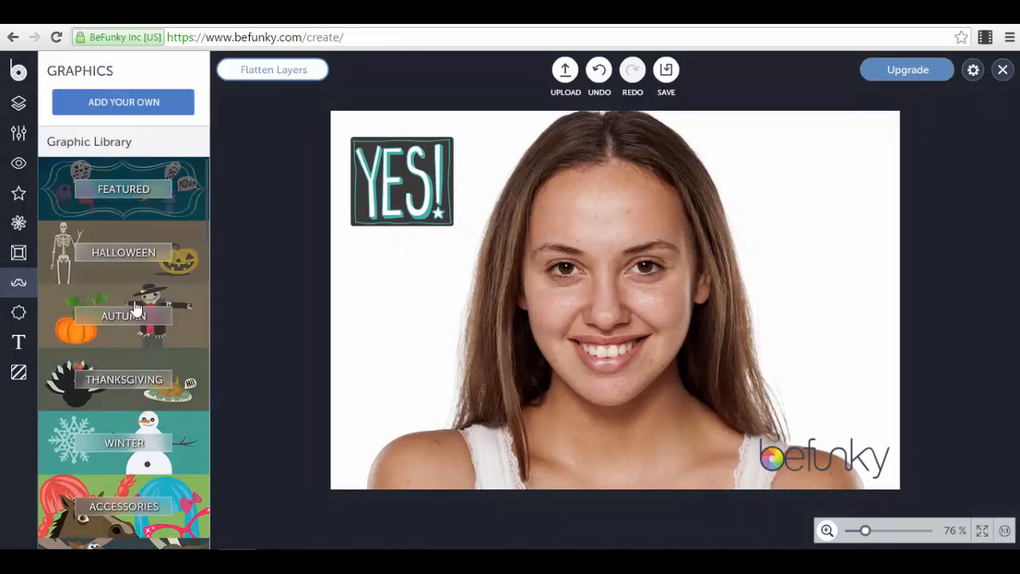
scroll(127, 303, down, 6)
scroll(139, 348, down, 10)
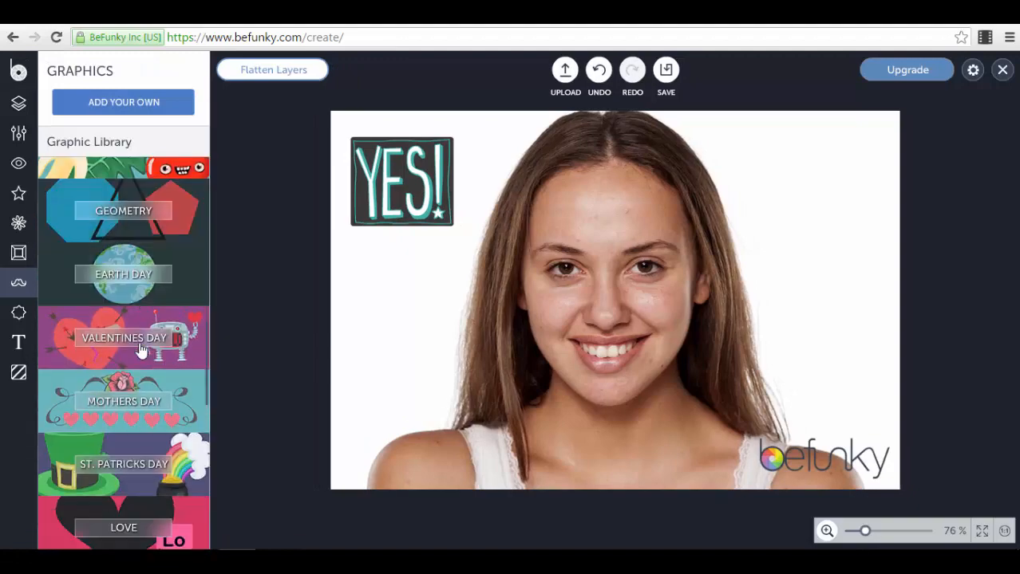
scroll(139, 349, down, 1)
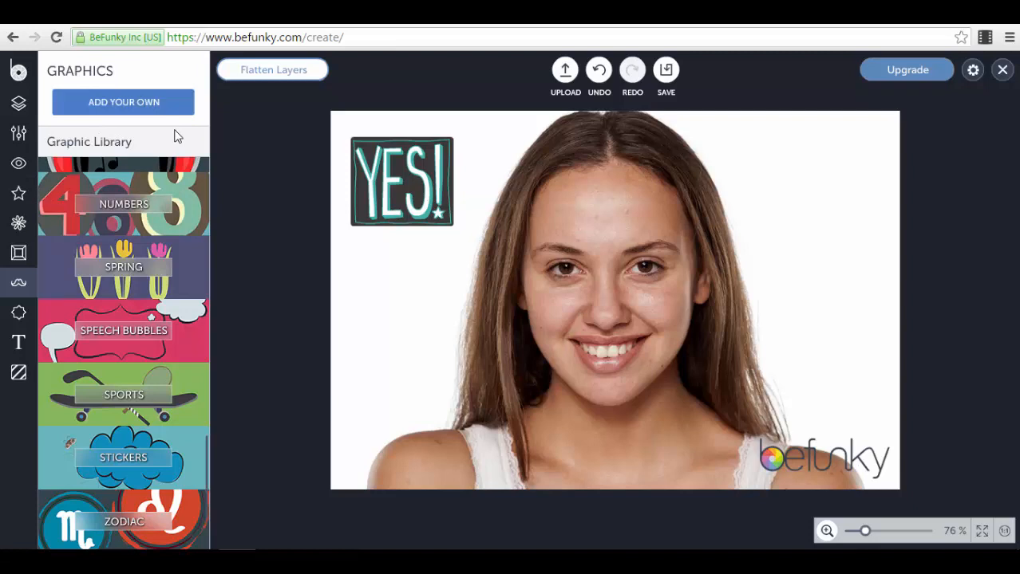
Examine the Winter Holidays overlays without applying one, and open the Text presets
click(19, 314)
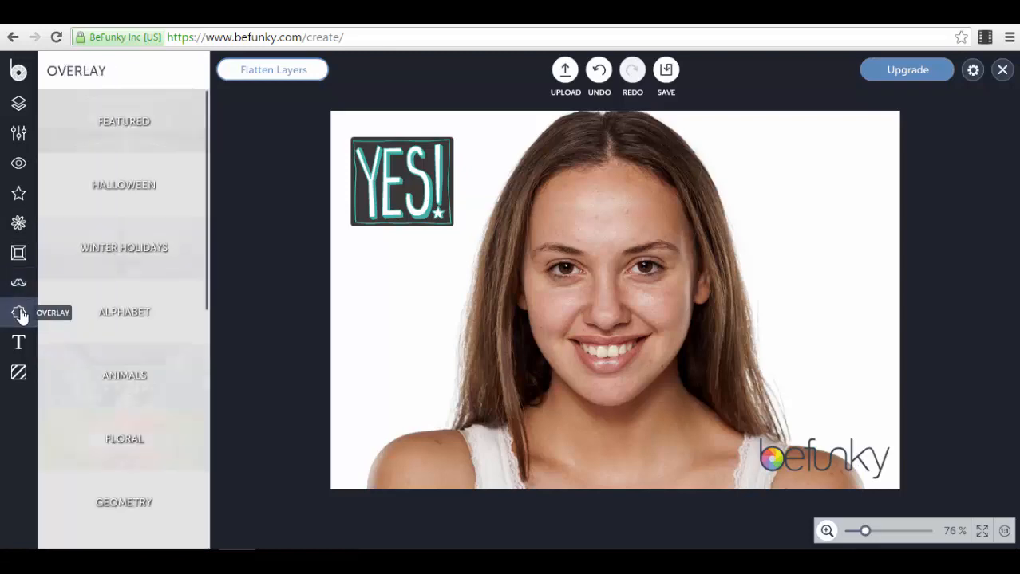
click(190, 252)
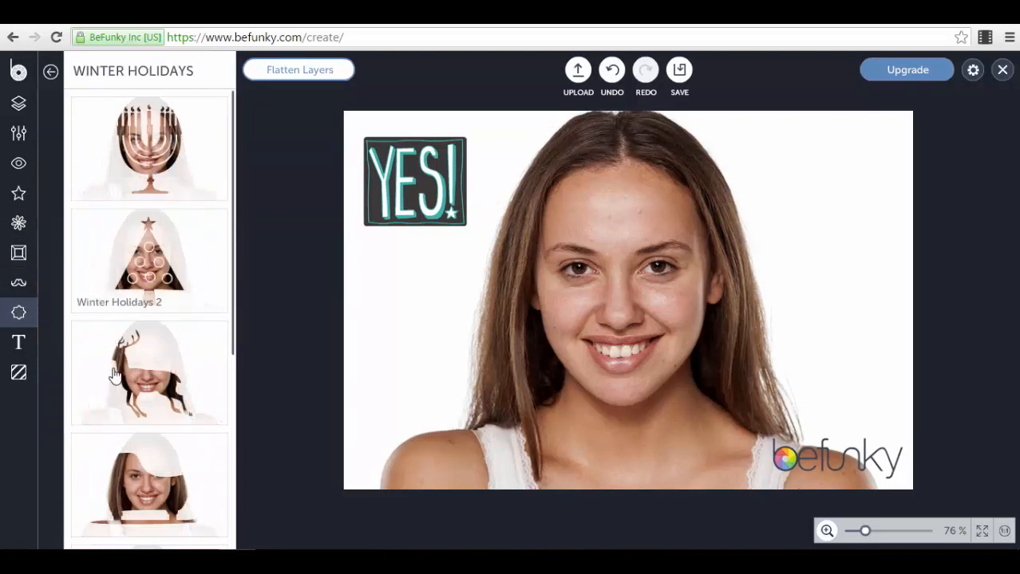
scroll(169, 405, down, 2)
scroll(169, 405, down, 2)
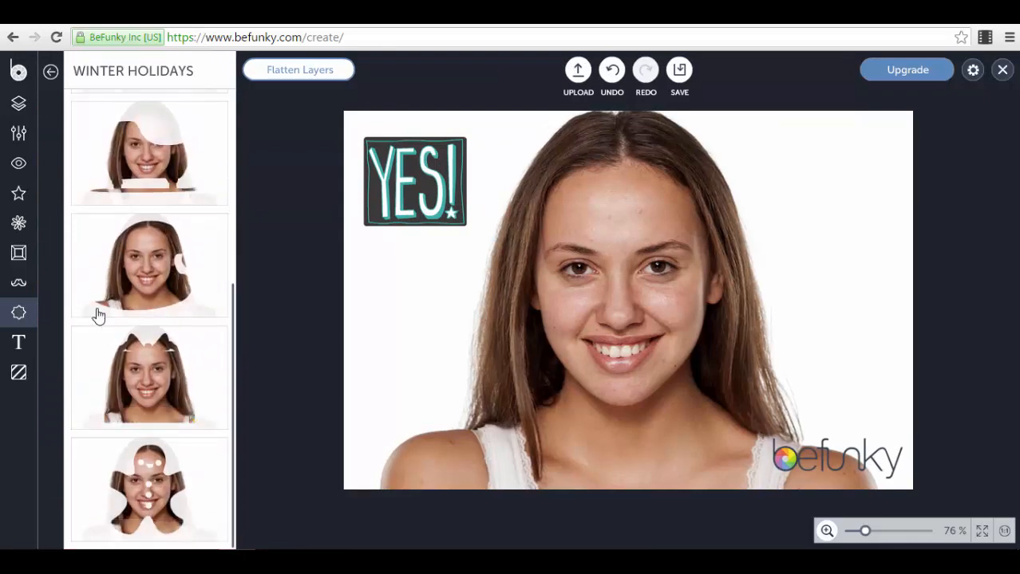
click(21, 342)
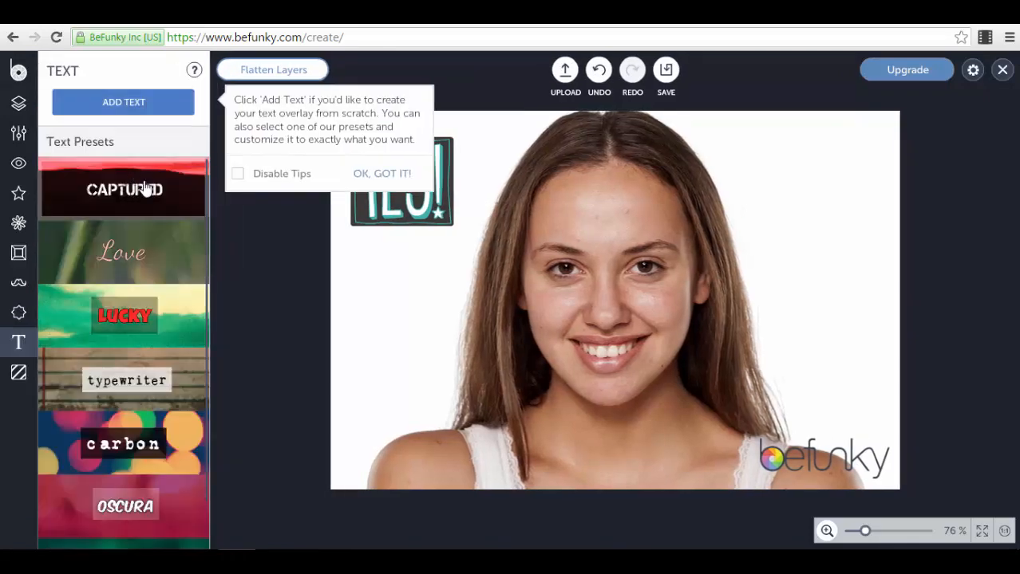
Add the Lucky text preset to the portrait and move it down to the photo's lower edge, beside the logo
scroll(169, 287, down, 1)
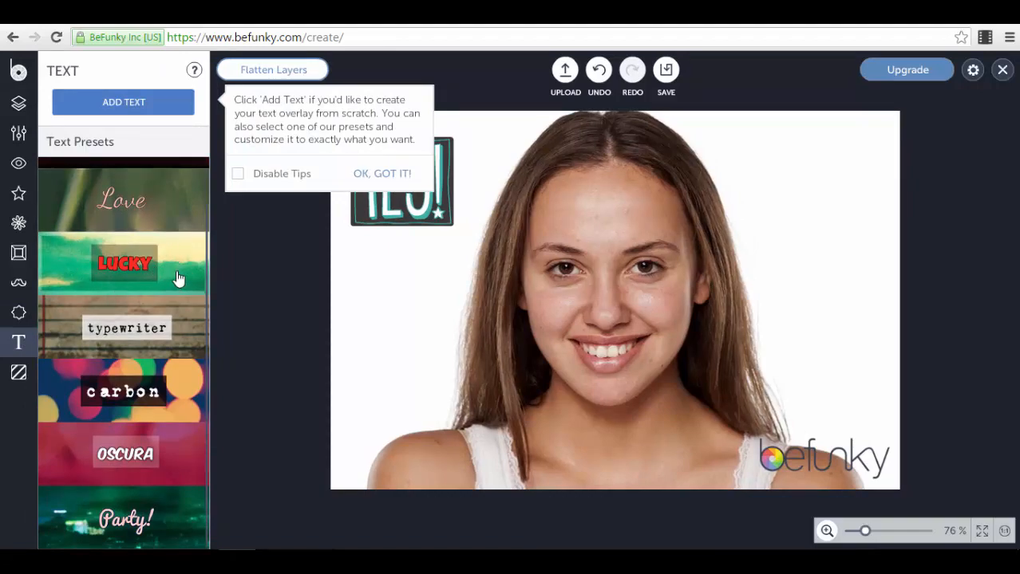
click(178, 279)
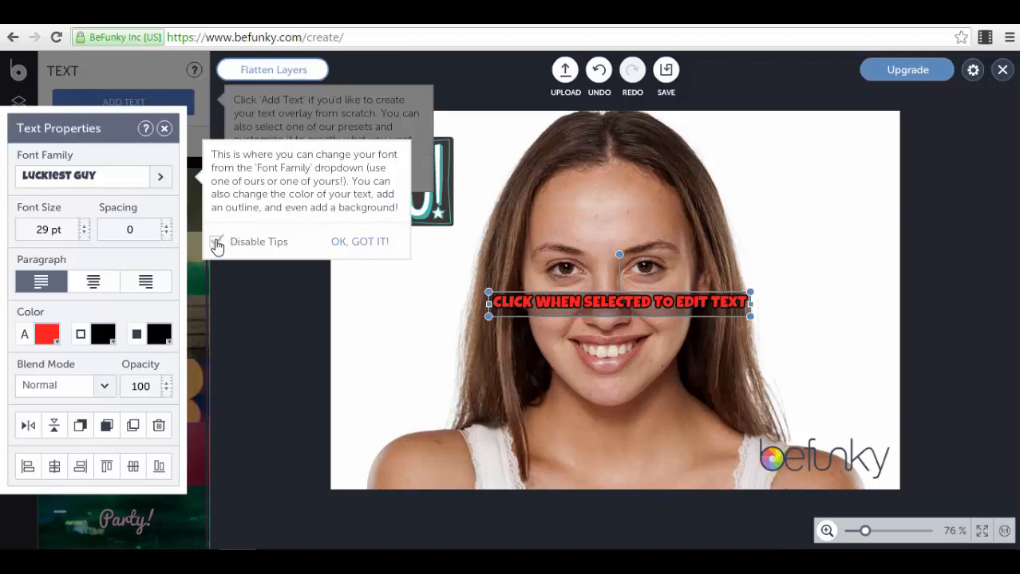
click(358, 242)
click(567, 327)
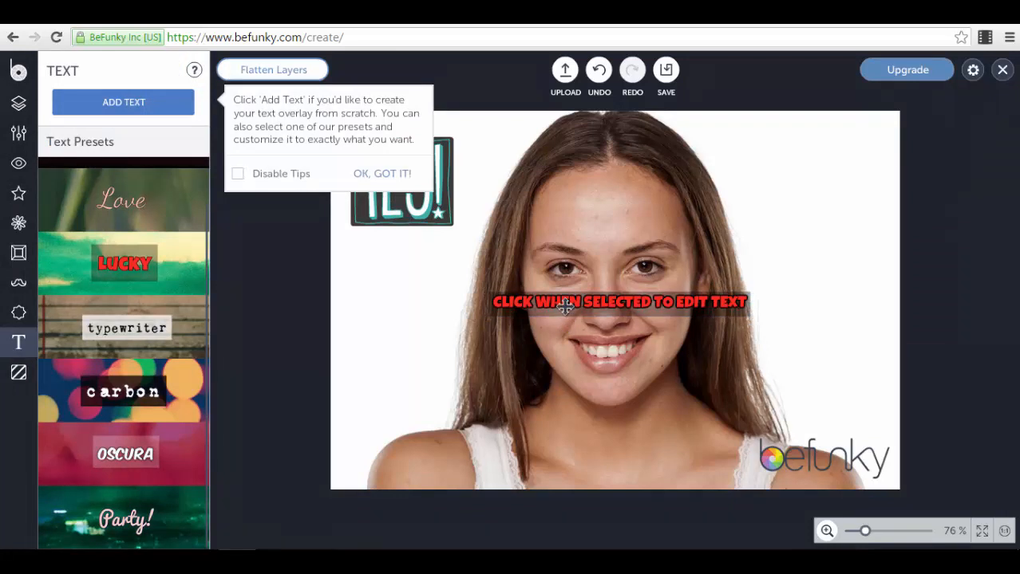
drag(565, 306, 574, 459)
Select all of the preset's wording for editing, view its text properties, deselect it and dismiss the text tip
click(578, 458)
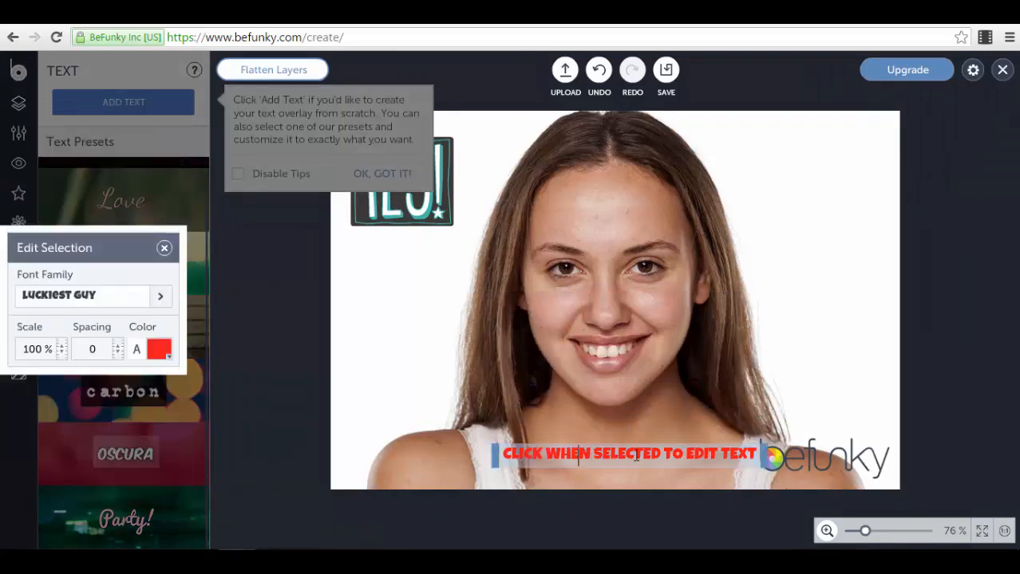
drag(756, 458, 495, 456)
click(386, 345)
click(621, 457)
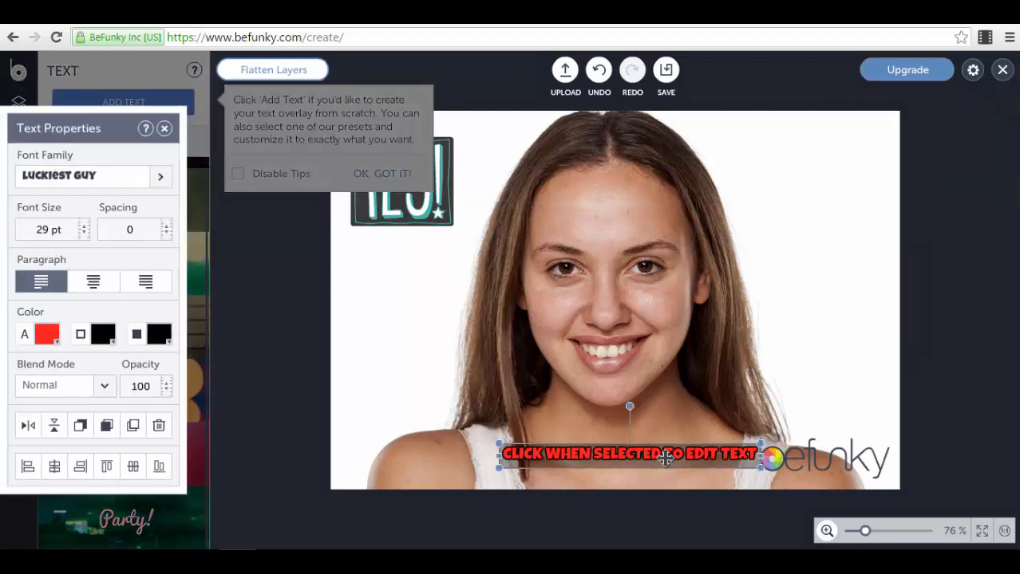
click(360, 350)
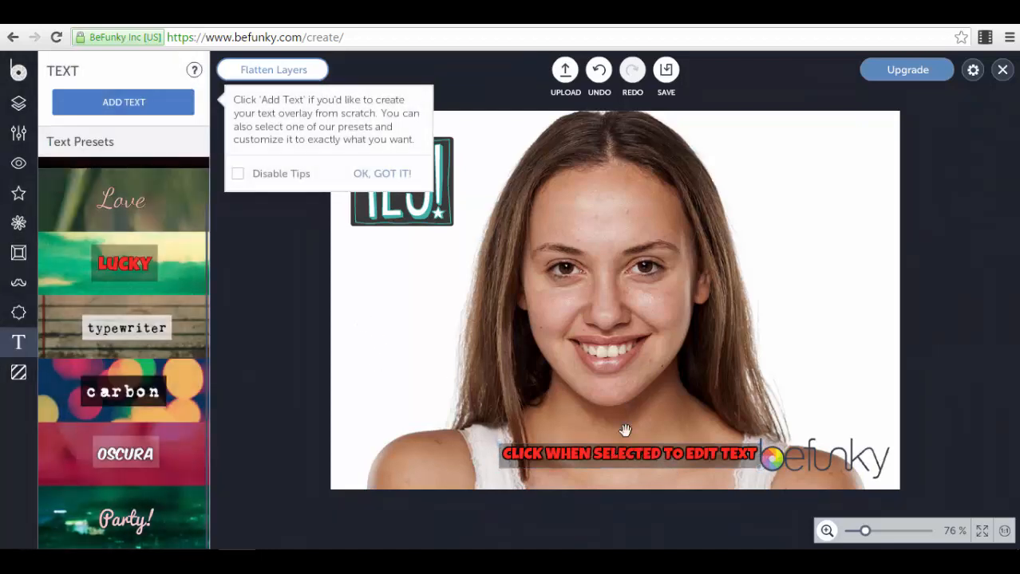
click(388, 177)
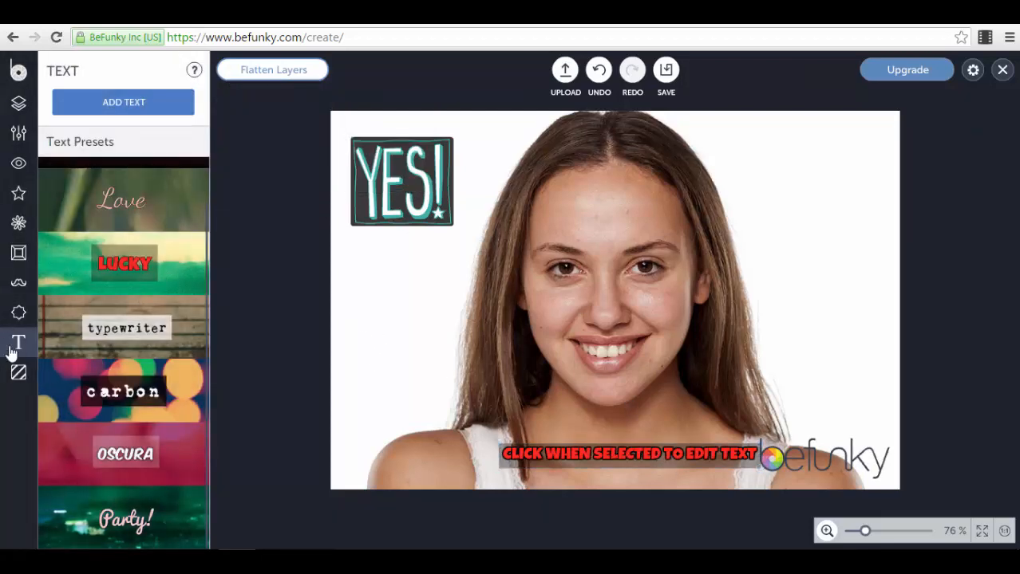
Move the red text up across the forehead and preview the last Light Trails texture on the portrait
click(18, 373)
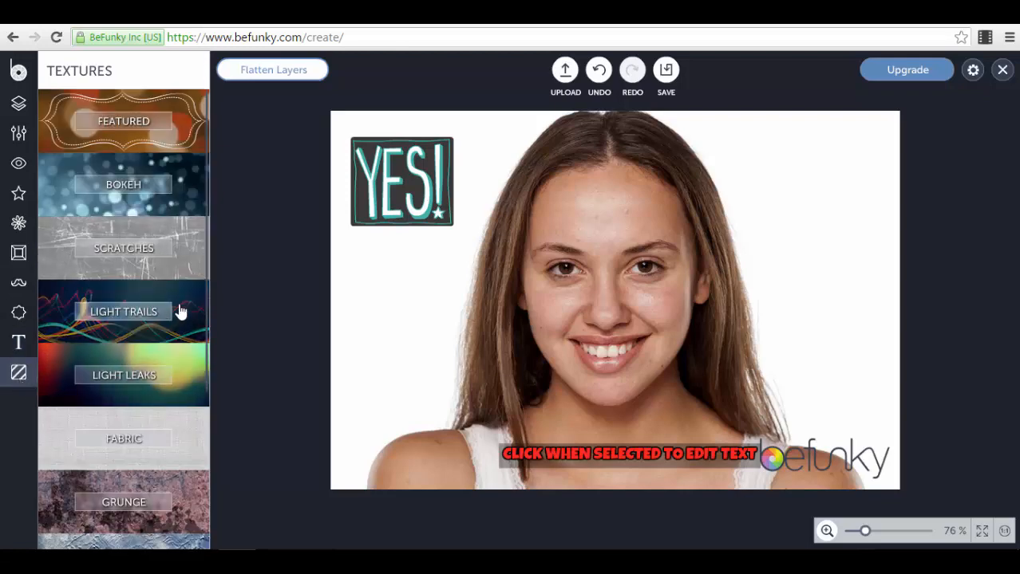
click(186, 315)
drag(607, 469, 586, 247)
scroll(179, 351, down, 7)
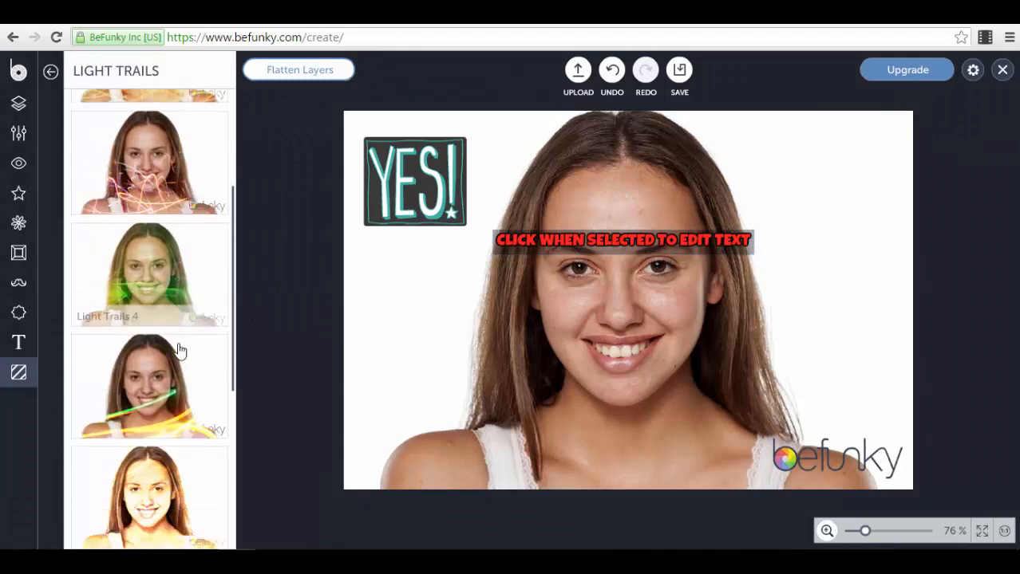
click(182, 489)
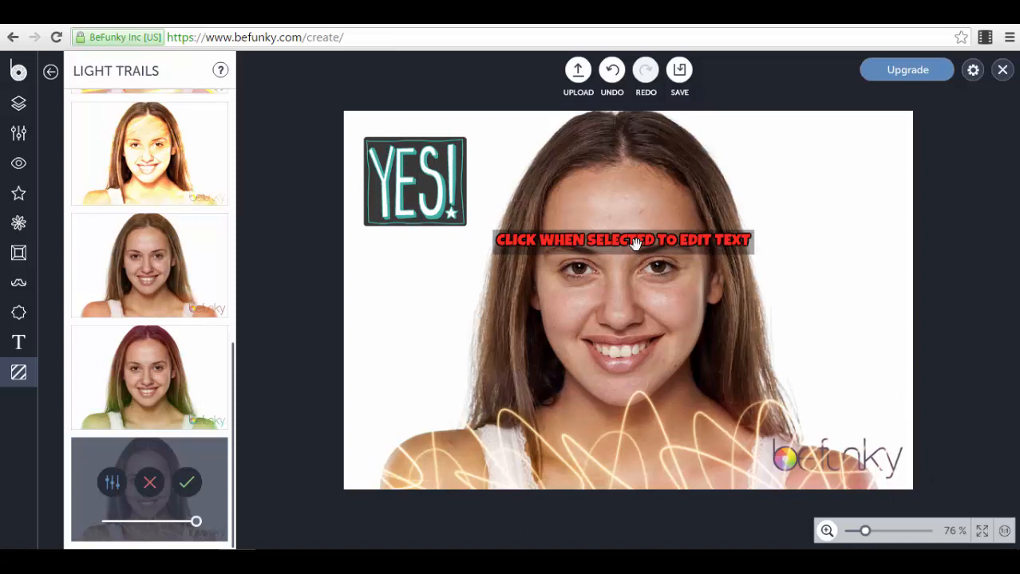
Leave the Light Trails textures without applying one, and delete the red text from the portrait
click(50, 72)
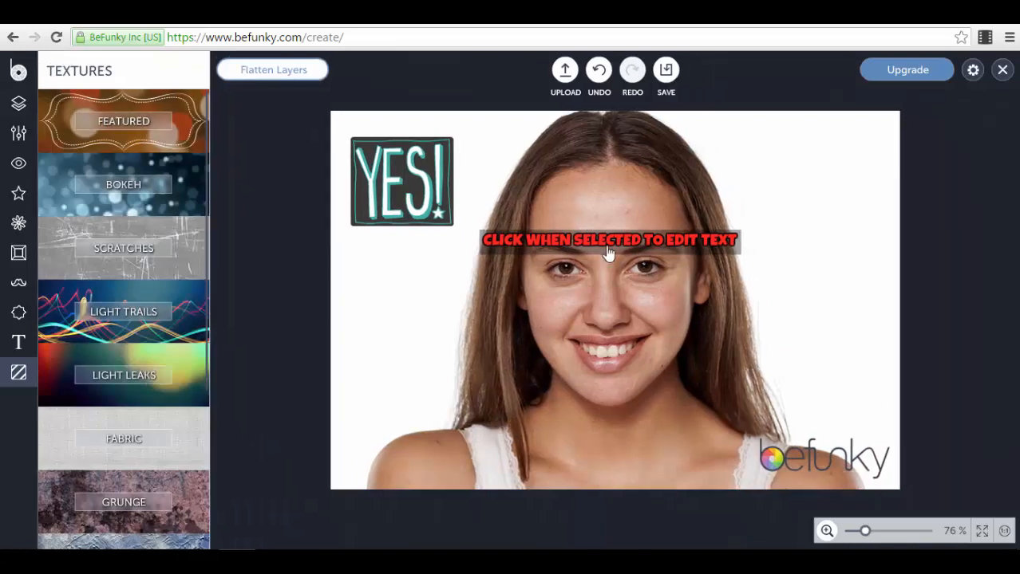
click(604, 239)
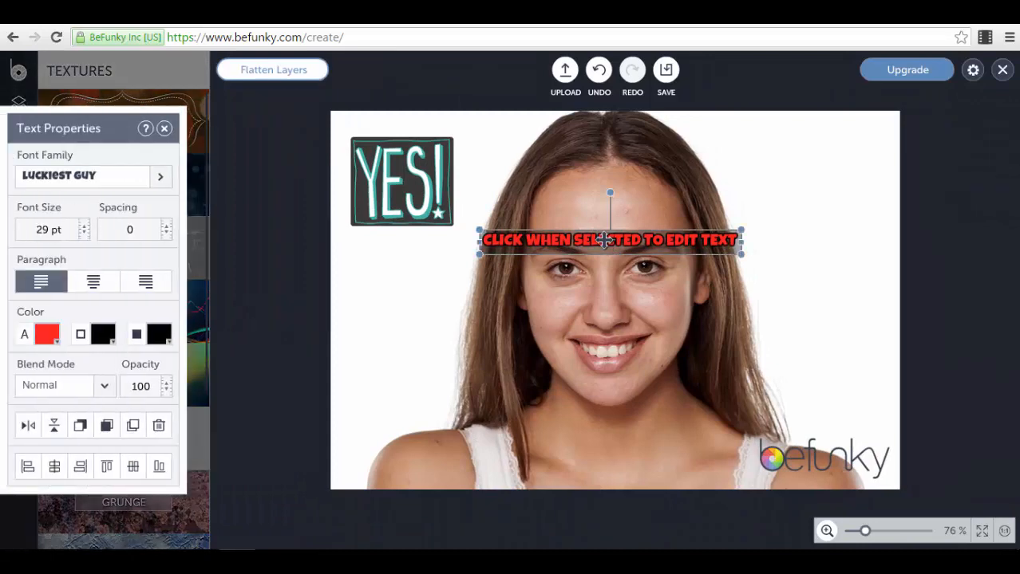
key(Delete)
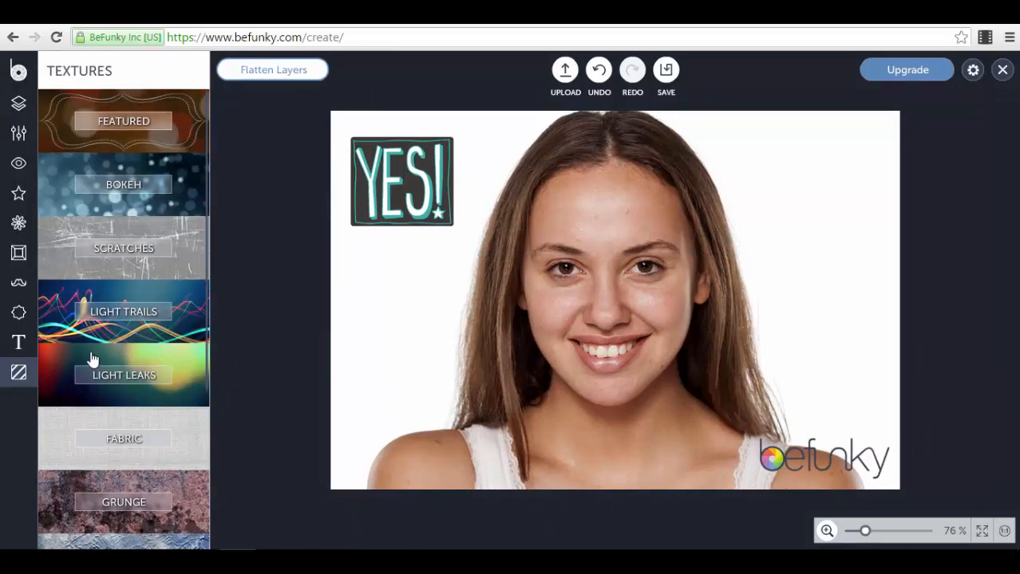